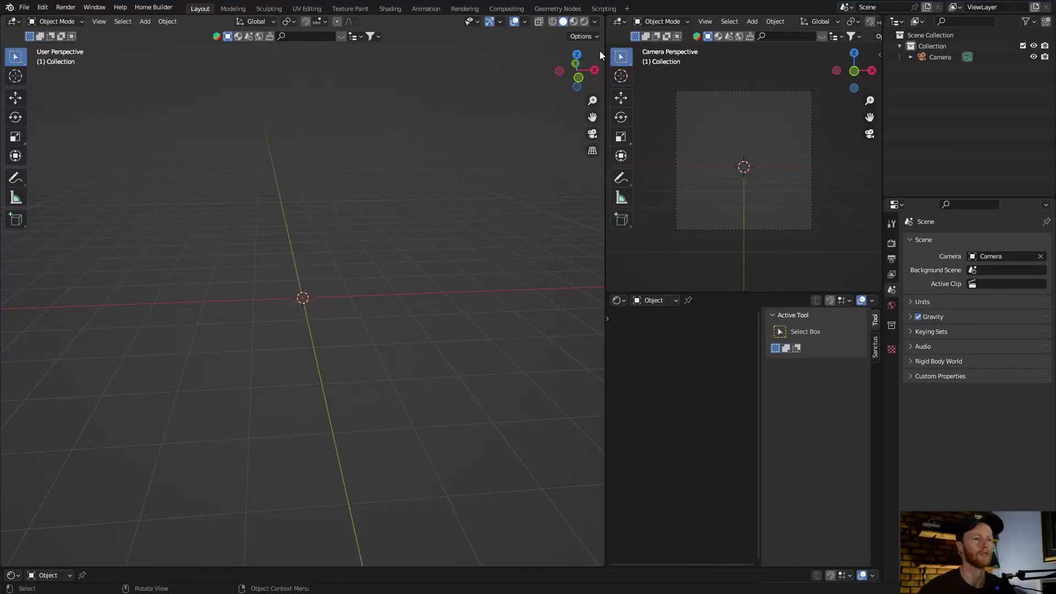
Enable proportional editing in the viewport header after reviewing its falloff options
left_click(601, 53)
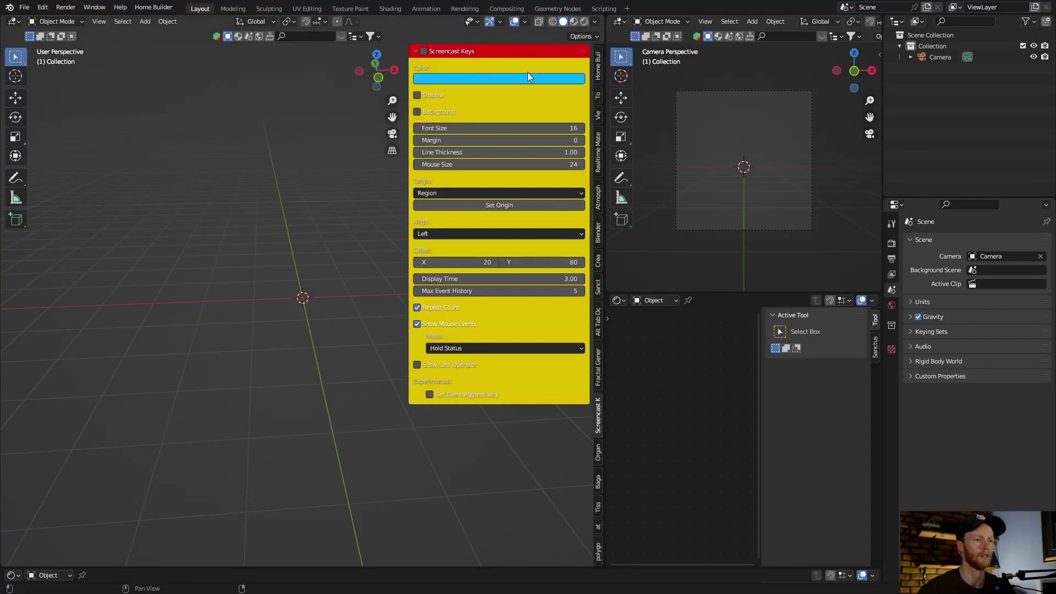
left_click_drag(408, 95, 594, 116)
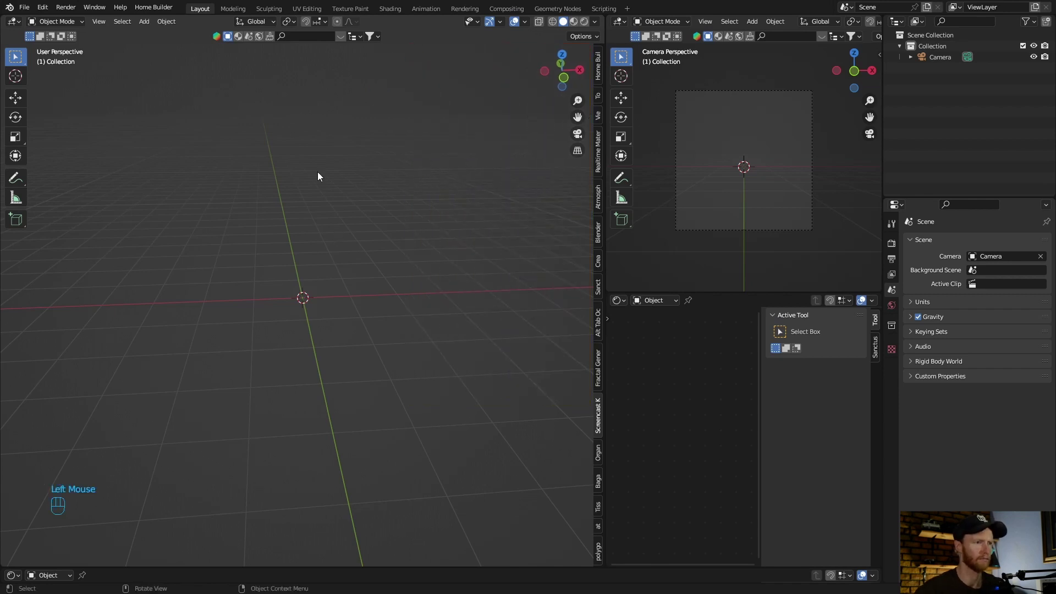
left_click(339, 24)
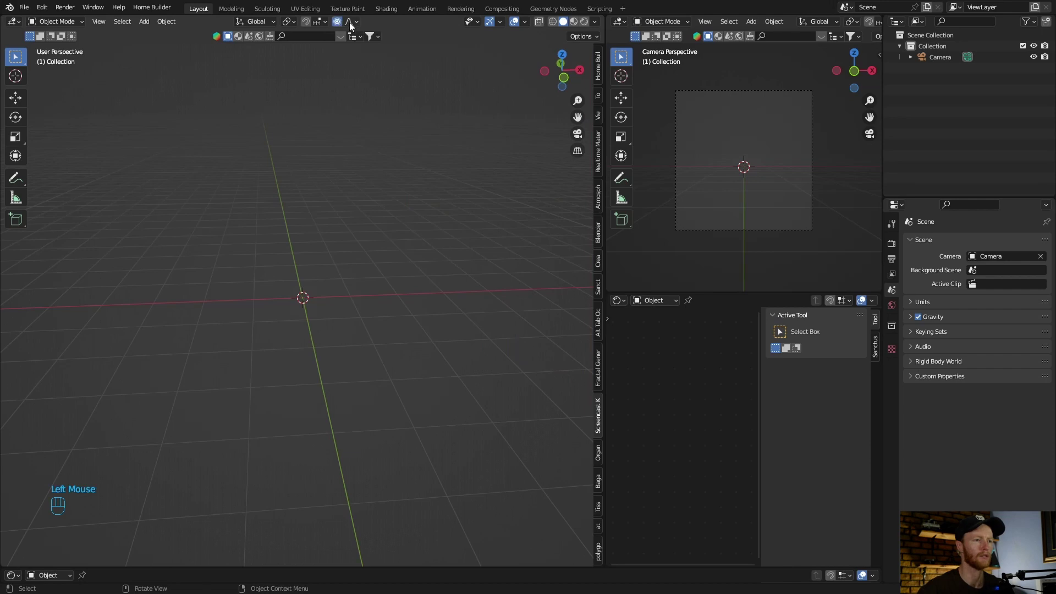
left_click(350, 26)
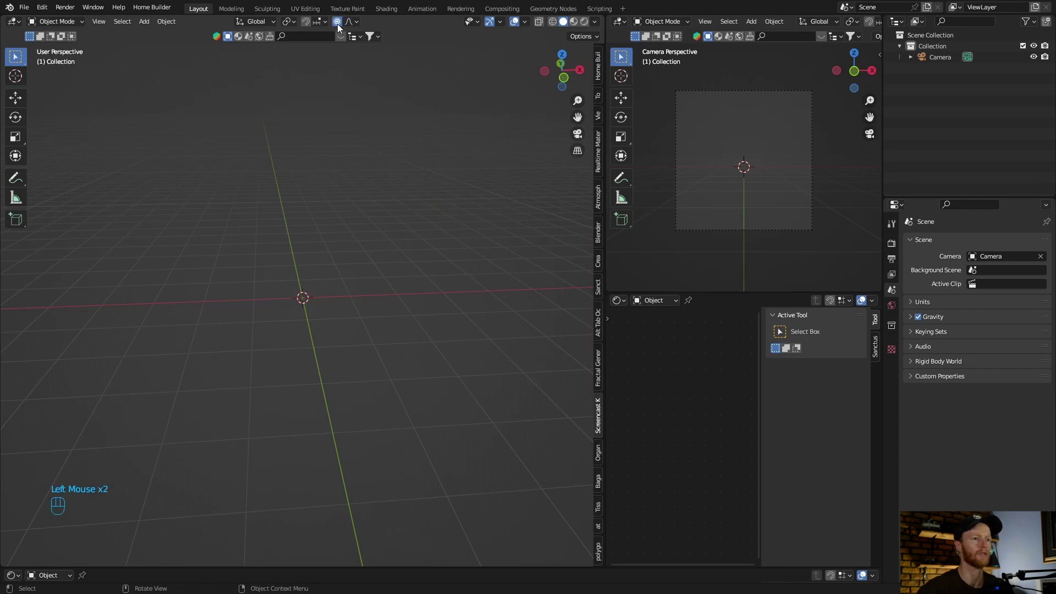
left_click(338, 22)
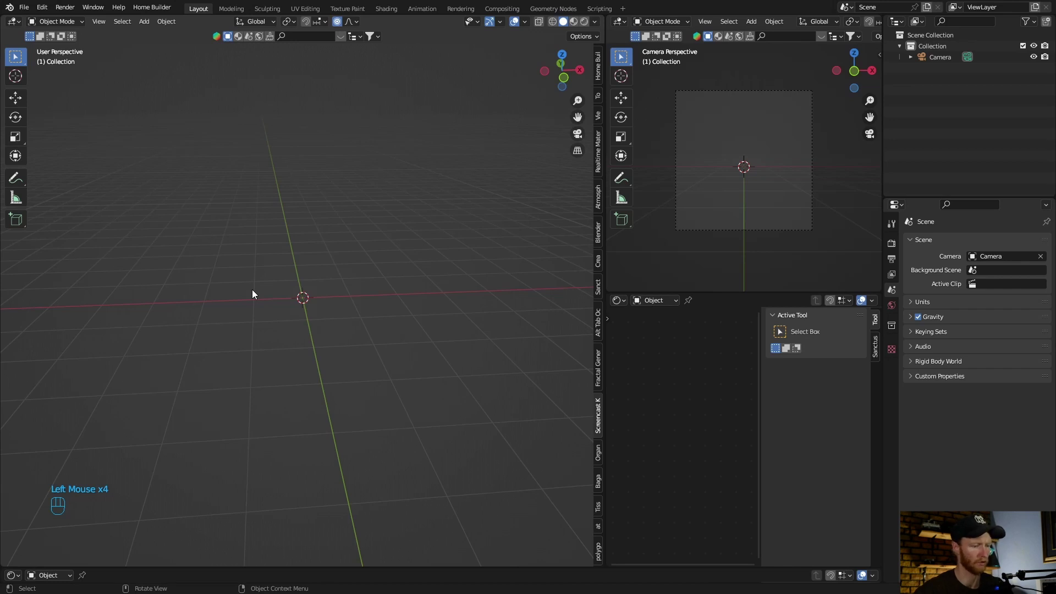
Add a mesh Plane and scale it up by about 4.65
key("shift+a")
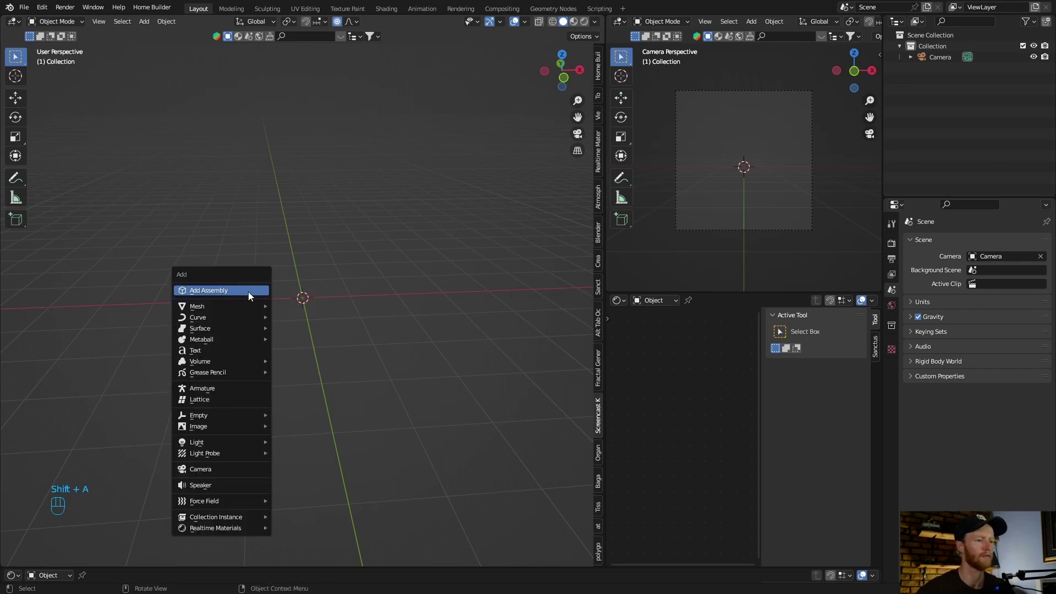
mouse_move(236, 305)
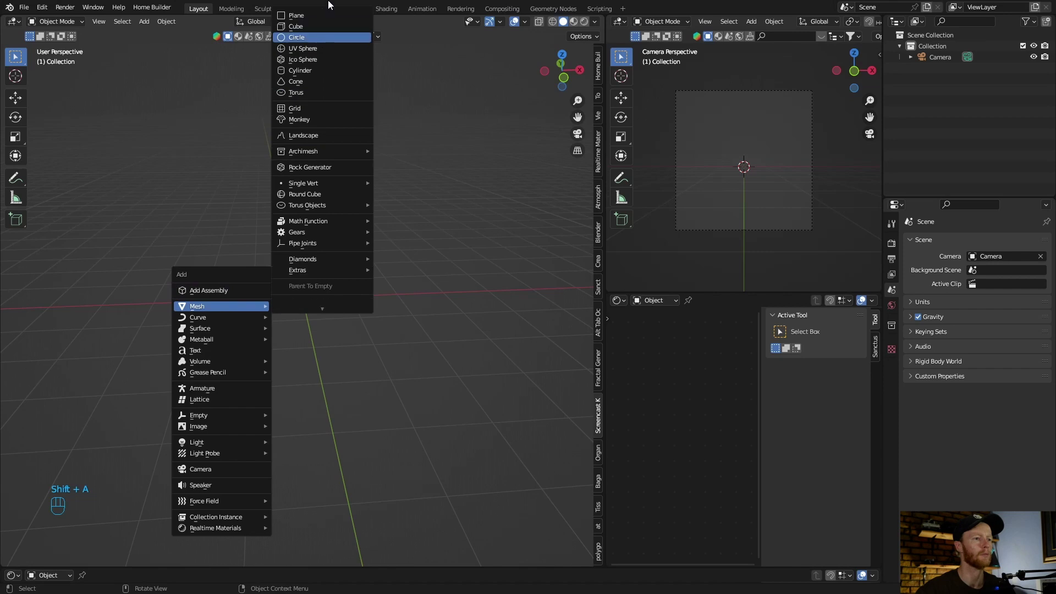
left_click(318, 12)
key("s")
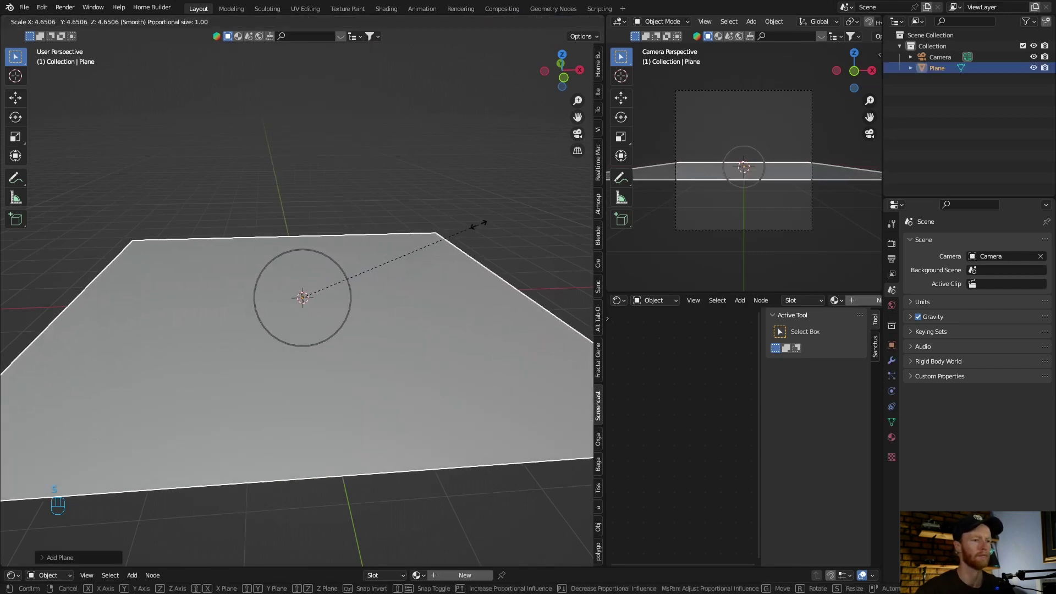
left_click(474, 228)
Subdivide the plane's mesh with 80 cuts, then return to Object Mode
key("Tab")
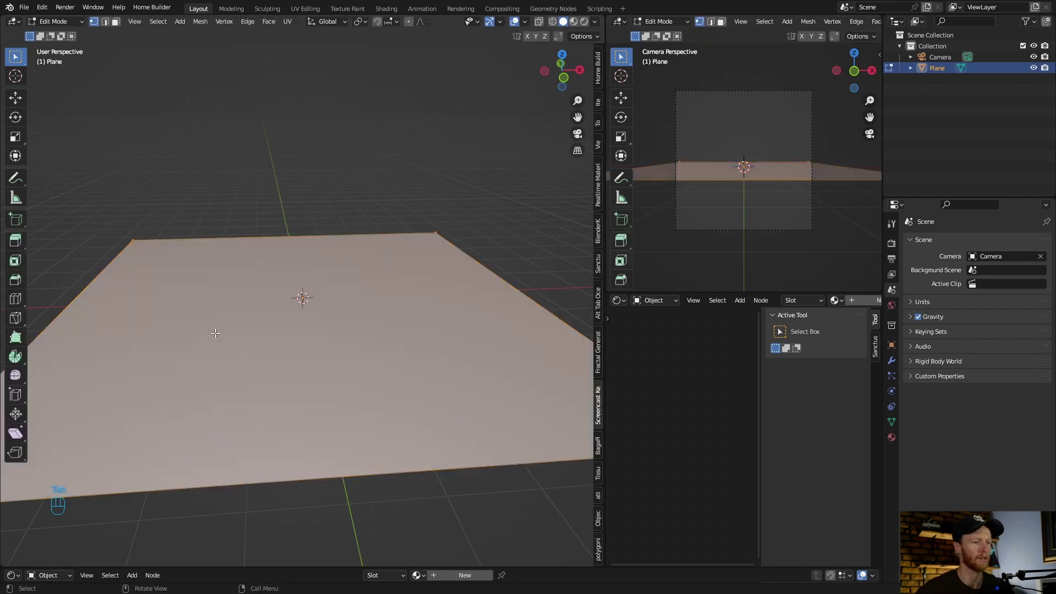
right_click(216, 333)
left_click(215, 332)
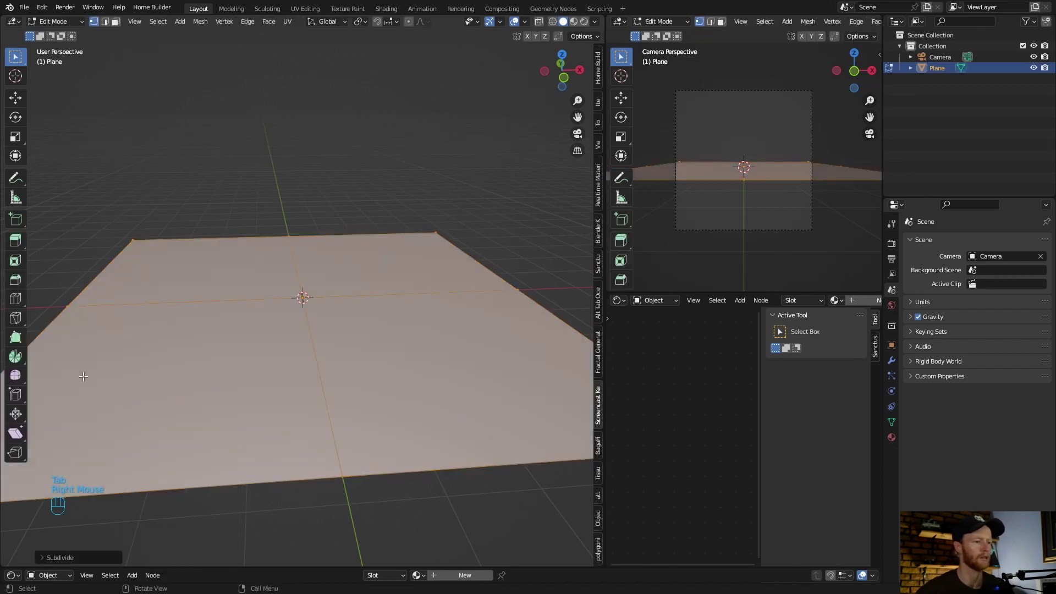
left_click(44, 556)
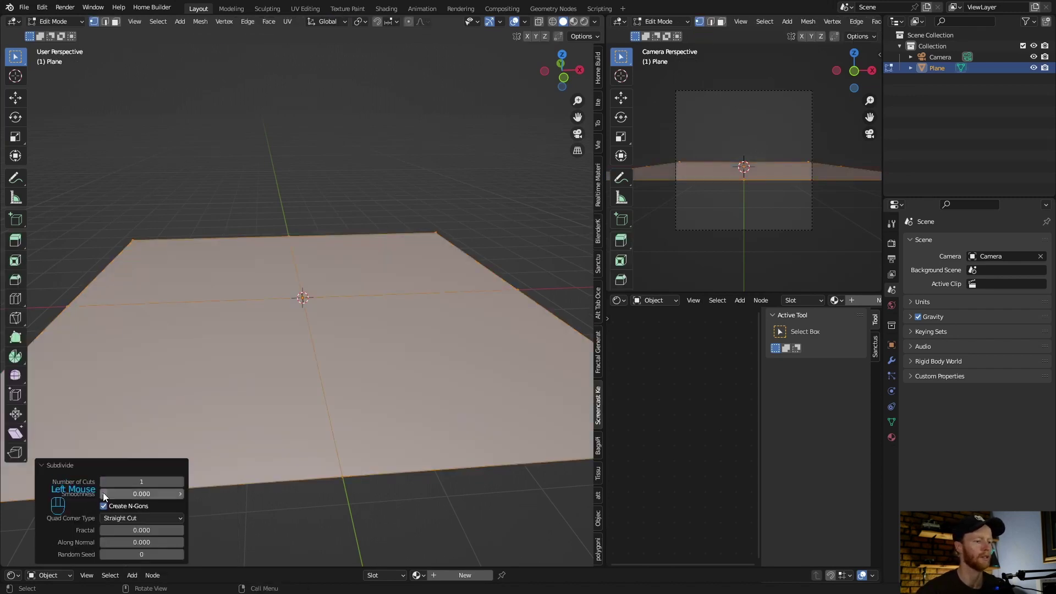
double_click(126, 482)
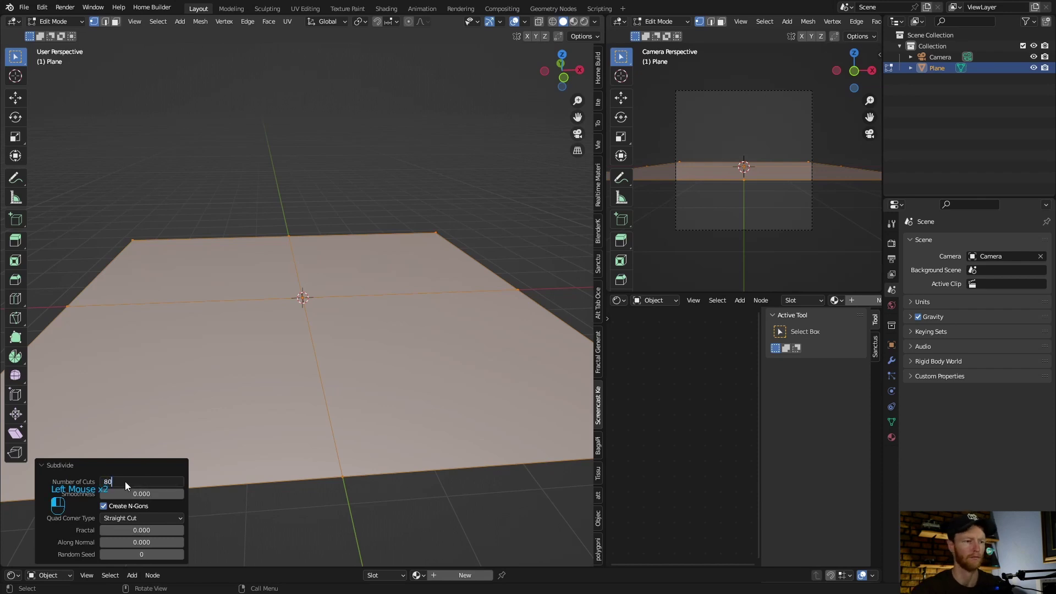
key("Return")
key("Tab")
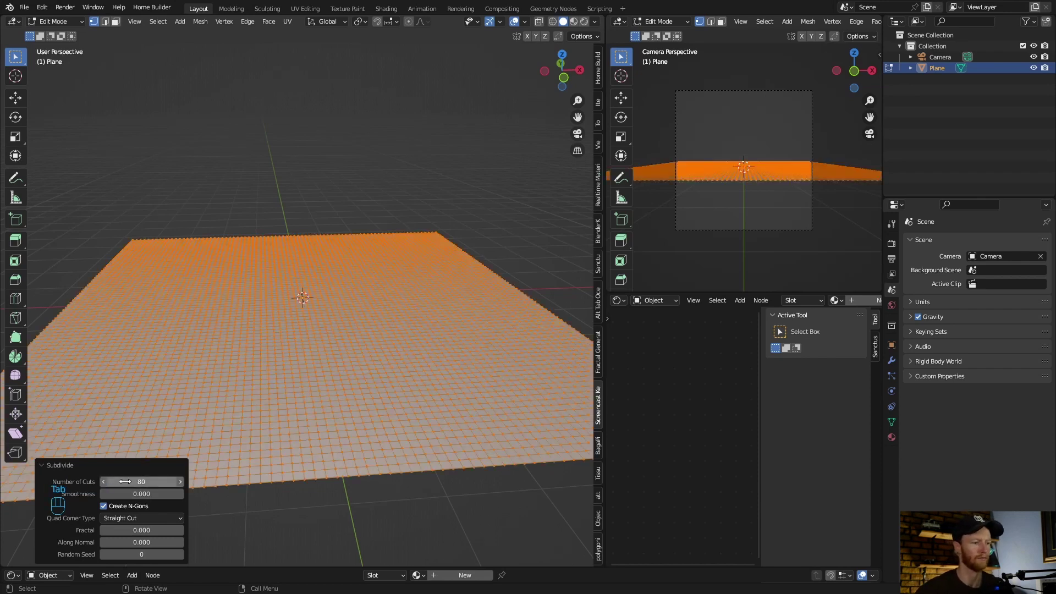
key("Tab")
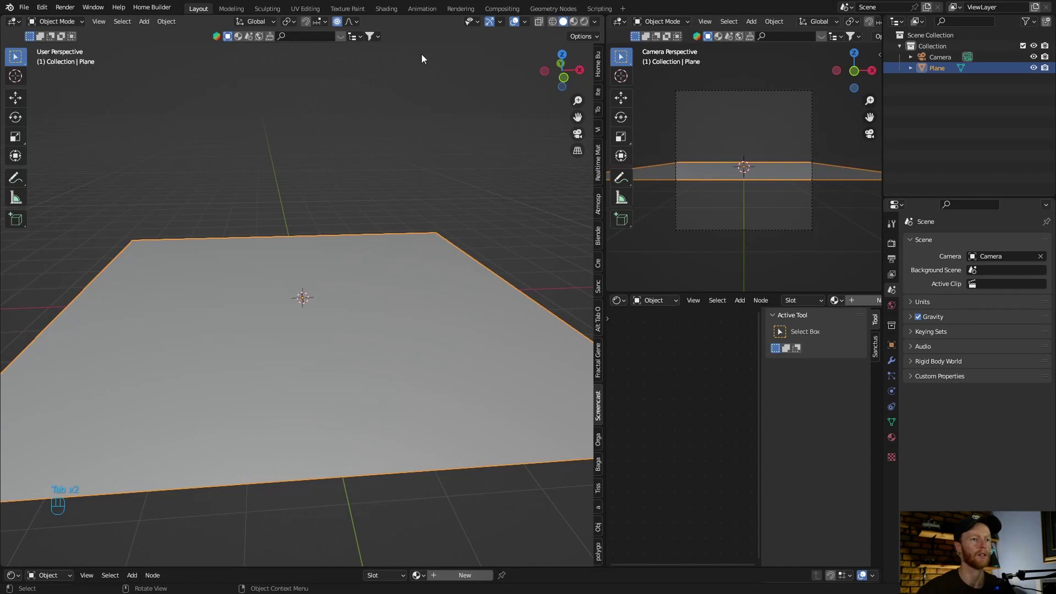
Set proportional falloff to Random and raise one vertex about 0.74 m into a spike
left_click(353, 23)
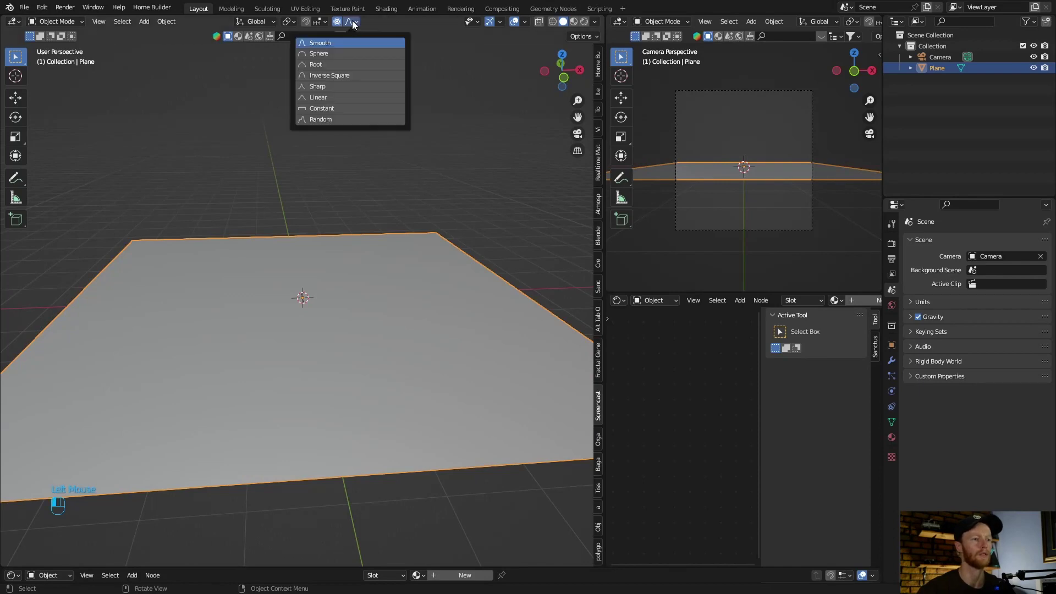
left_click(330, 119)
key("Tab")
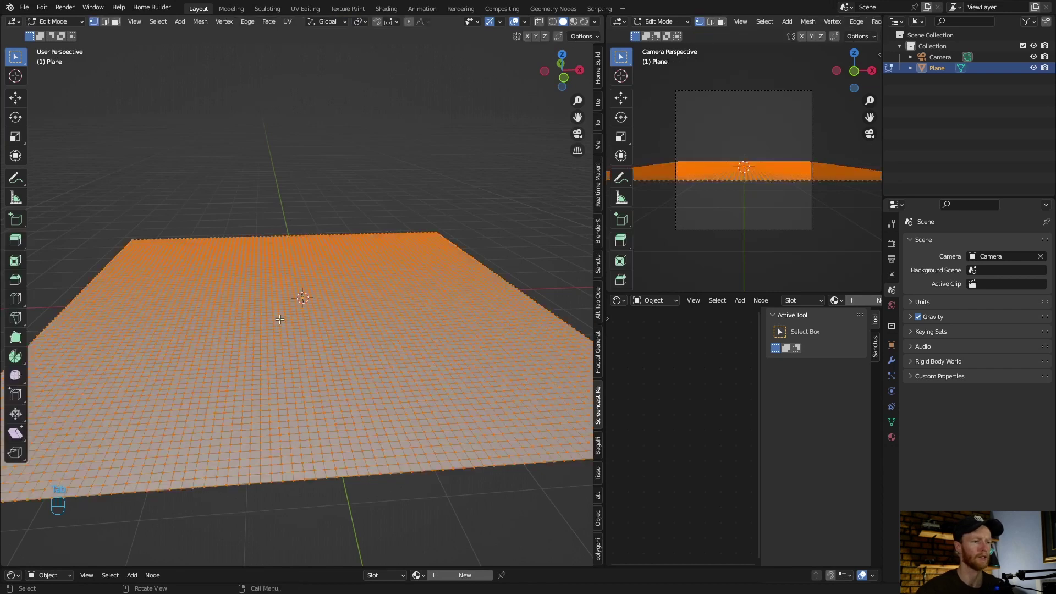
left_click(296, 308)
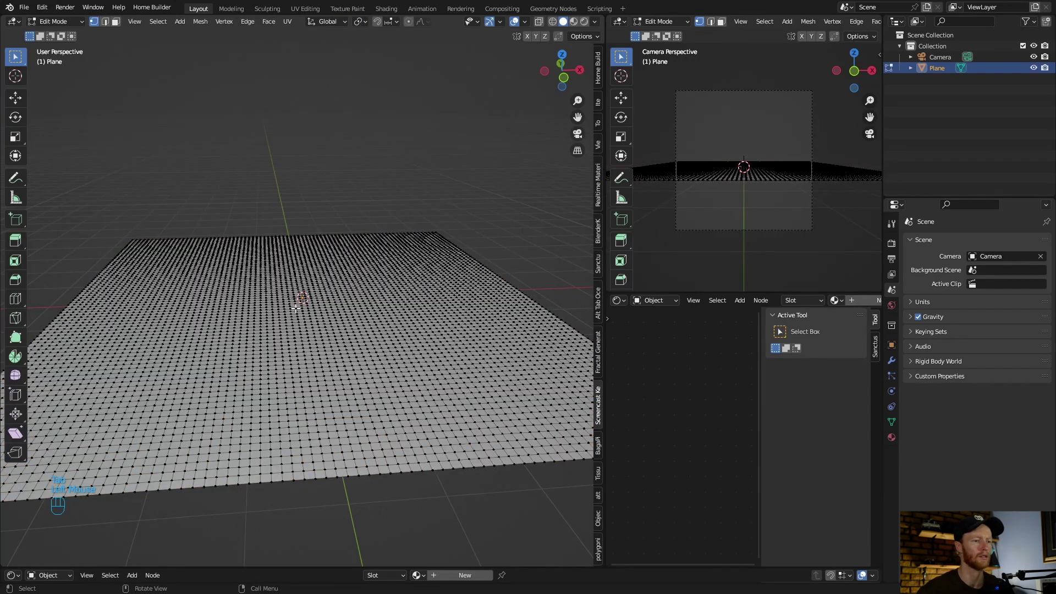
left_click_drag(297, 308, 295, 265)
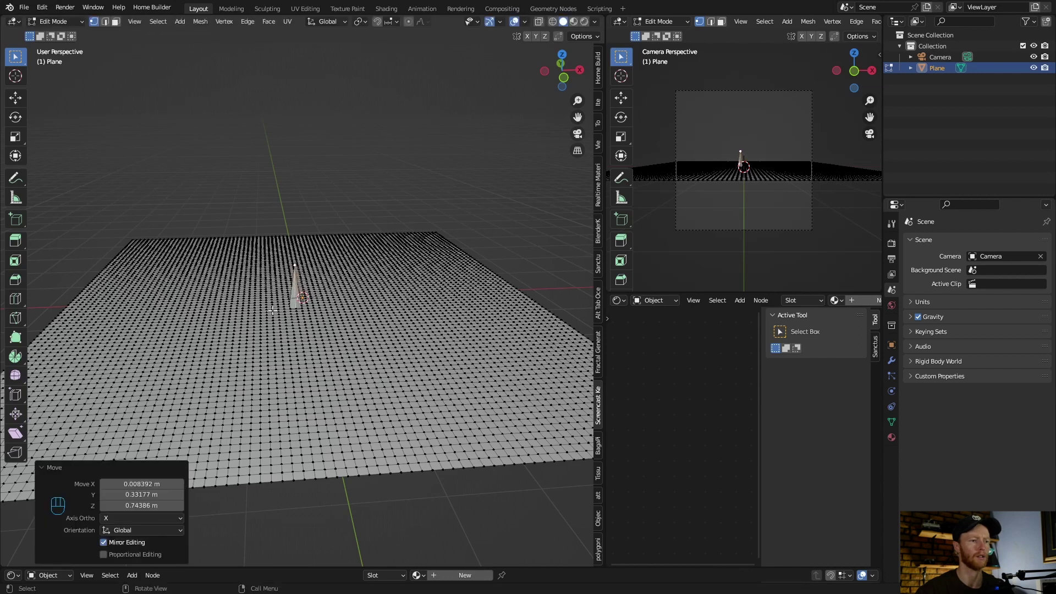
Undo the single raised spike with Edit > Undo
left_click(294, 268)
left_click(42, 8)
left_click(50, 21)
left_click(46, 9)
left_click(50, 21)
Select four scattered vertices across the plane
key("shift")
left_click(333, 281, "shift")
left_click(255, 283, "shift")
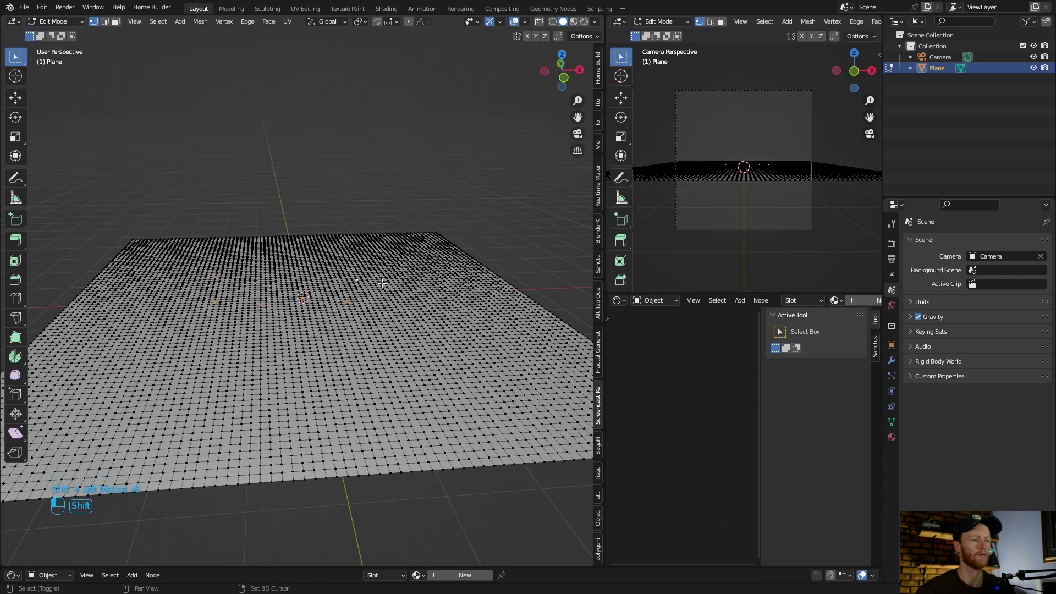
left_click(397, 318, "shift")
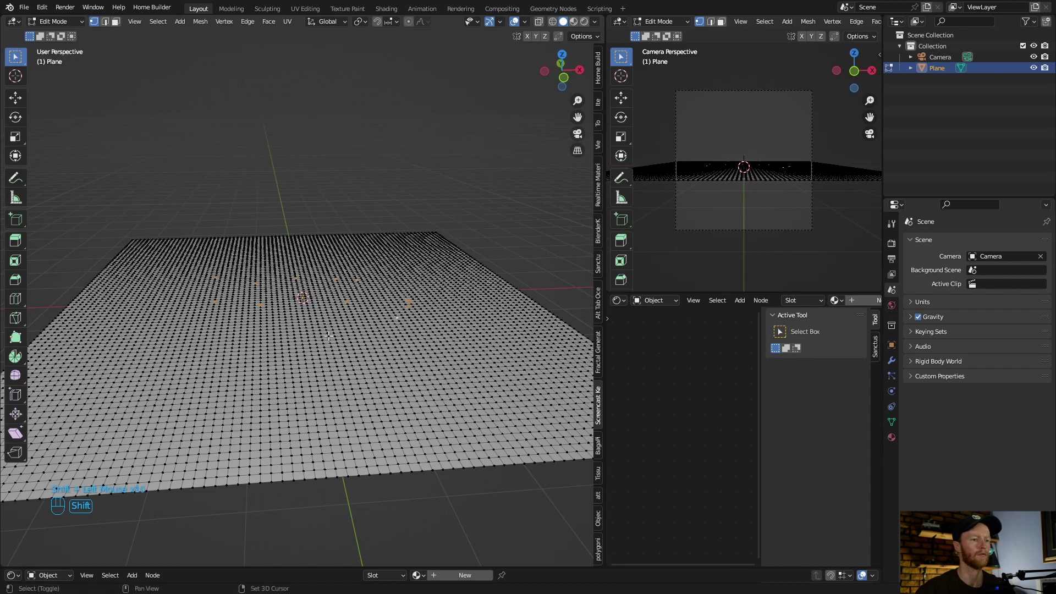
left_click(212, 325, "shift")
Raise the selected vertices into spikes, then undo to flatten the plane again
key("g")
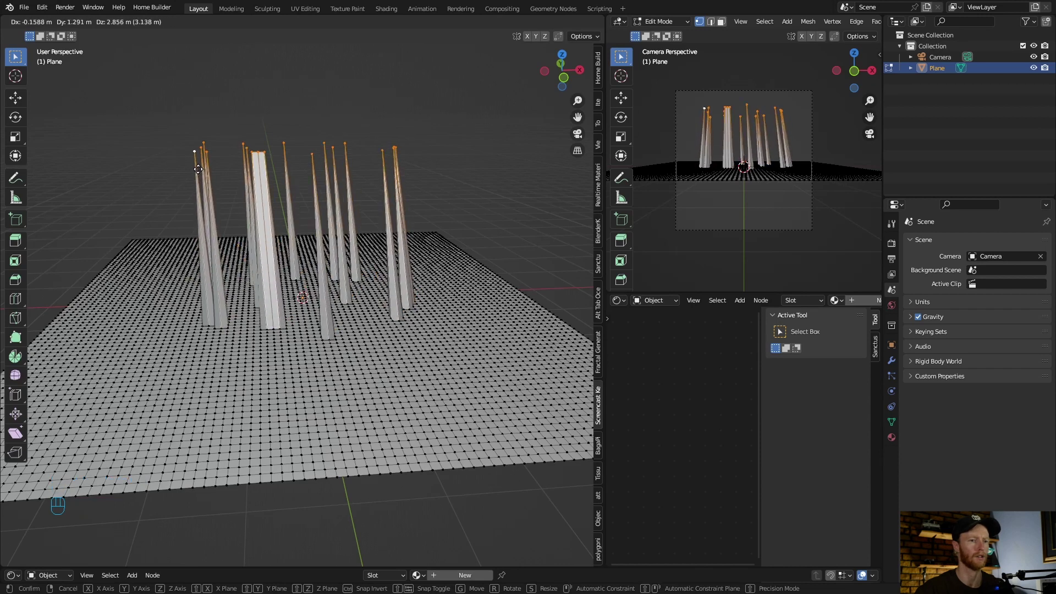
left_click(203, 151)
left_click(459, 307)
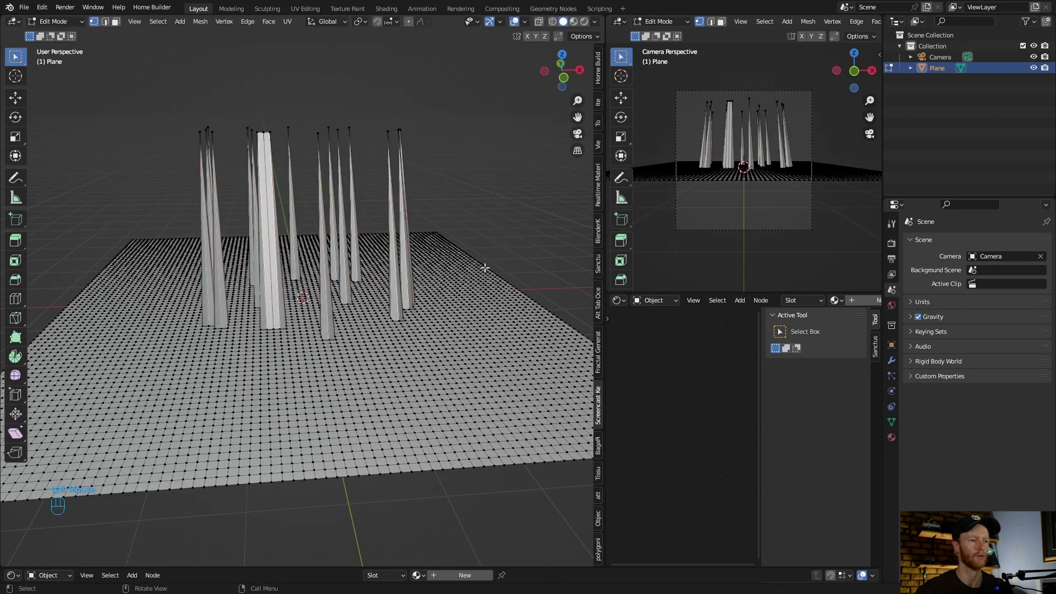
left_click(42, 8)
left_click(47, 19)
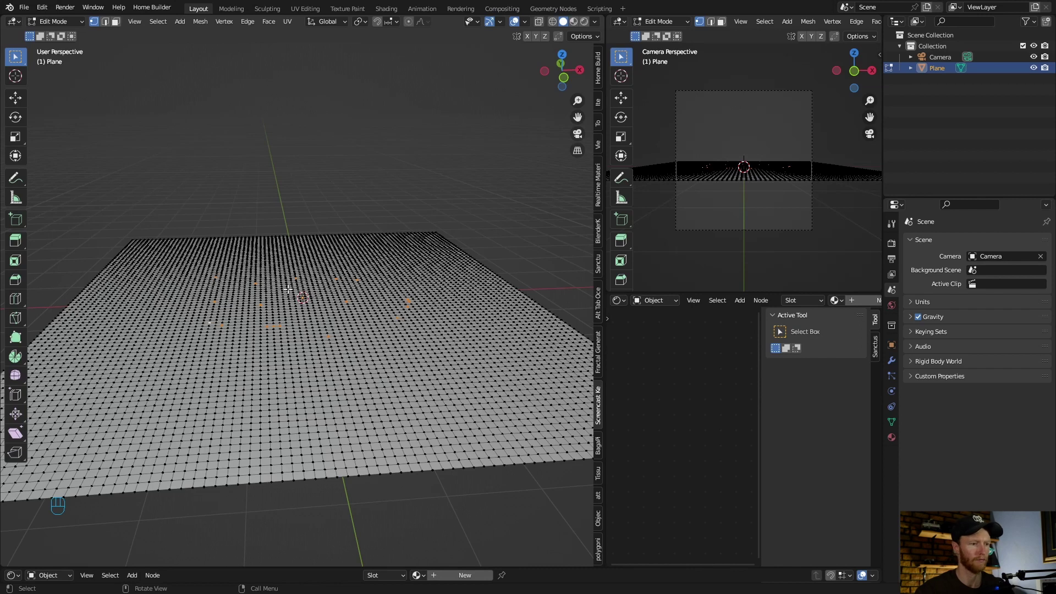
With proportional editing on, drag the chosen vertices up about 0.64 m into jagged peaks
left_click(408, 22)
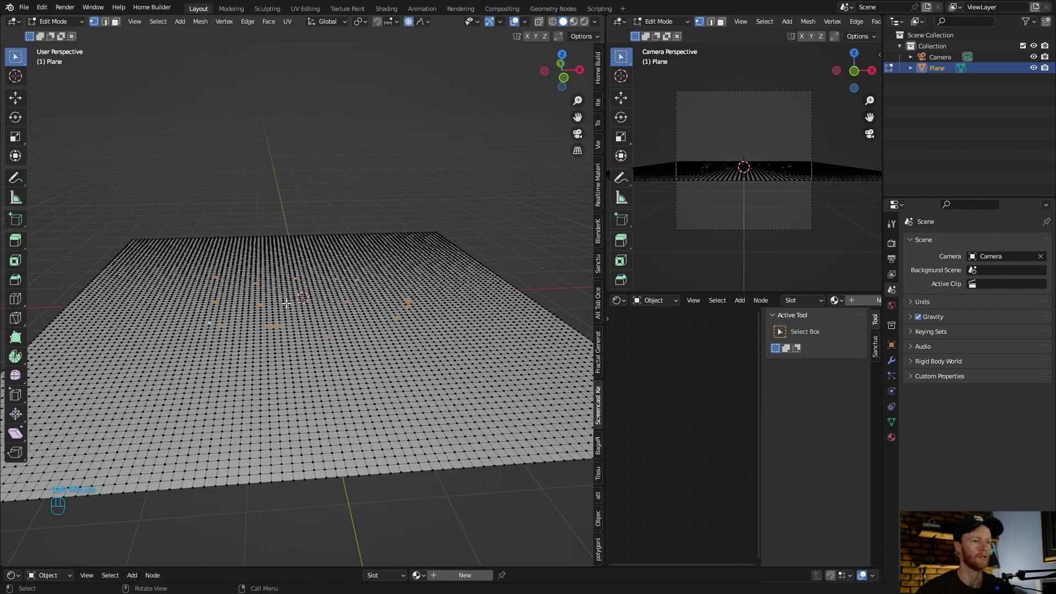
scroll(286, 303, "down", 3)
scroll(287, 303, "up", 3)
key("g")
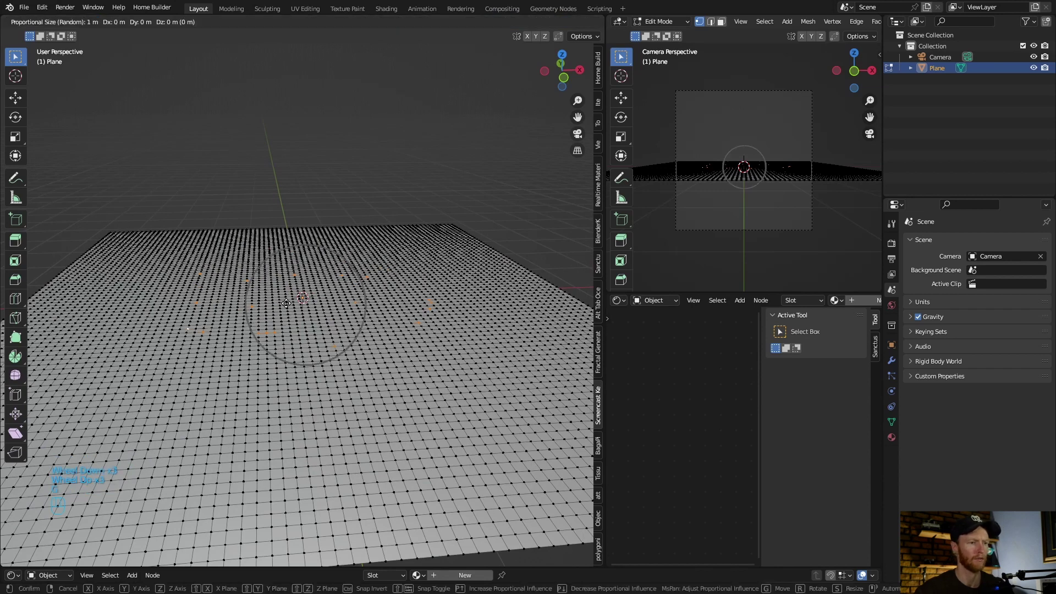
mouse_move(288, 277)
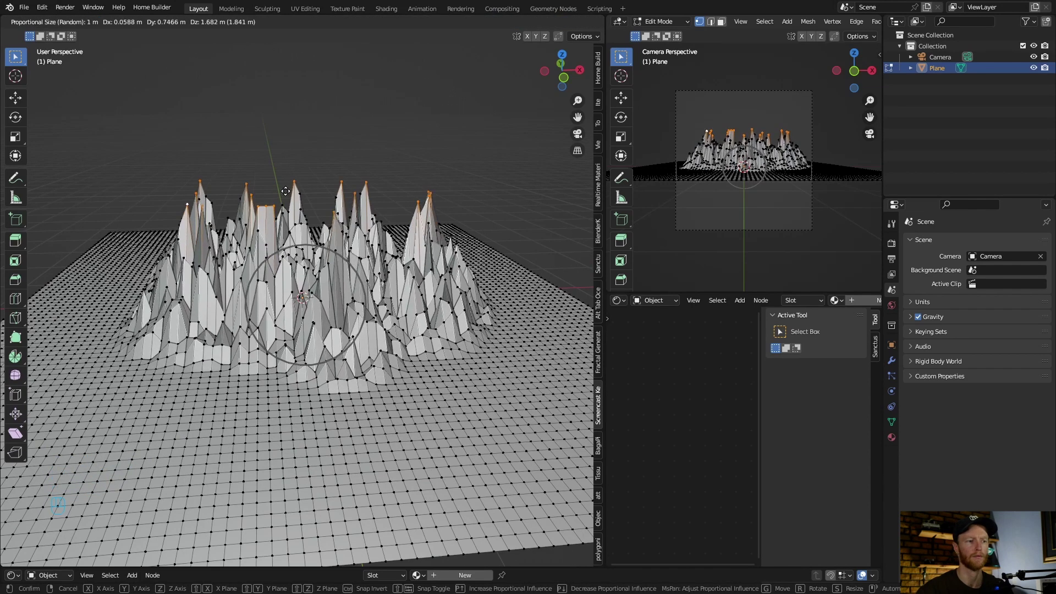
mouse_move(286, 175)
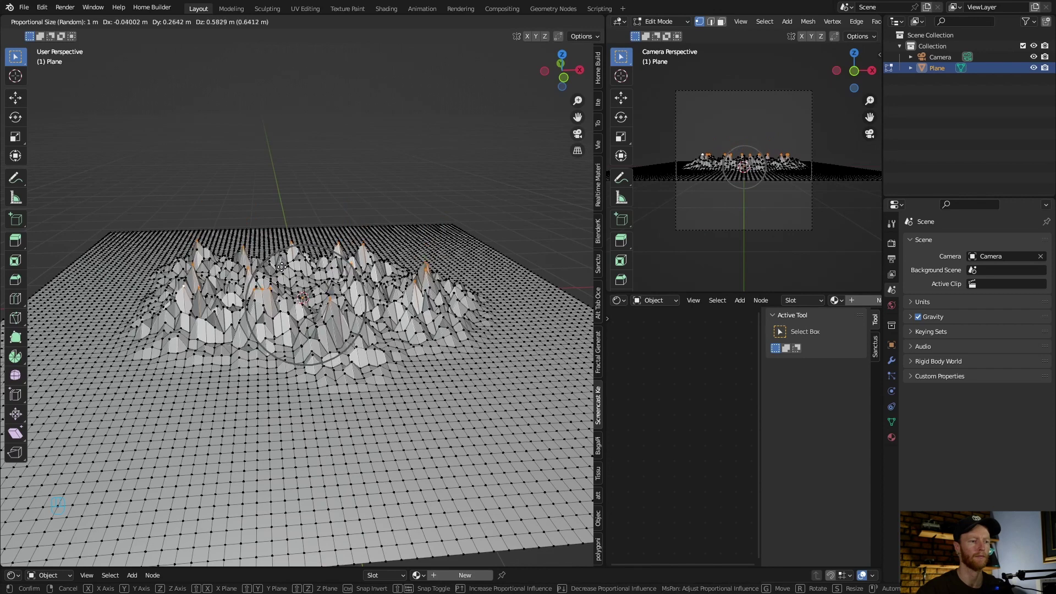
Confirm the central peaks and raise a tall spike at the plane's back right
left_click(281, 268)
left_click(471, 256)
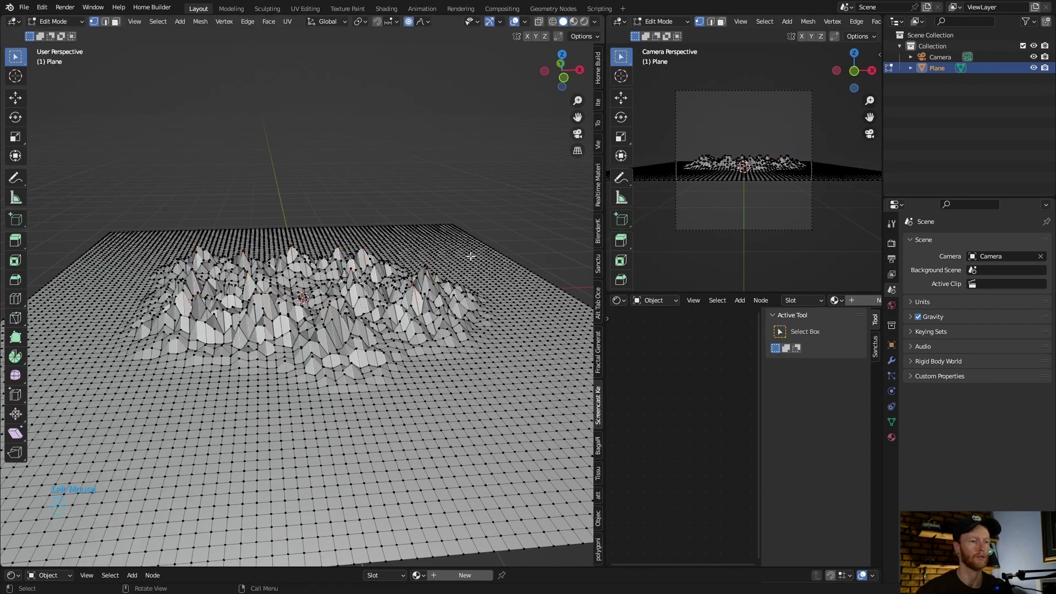
key("g")
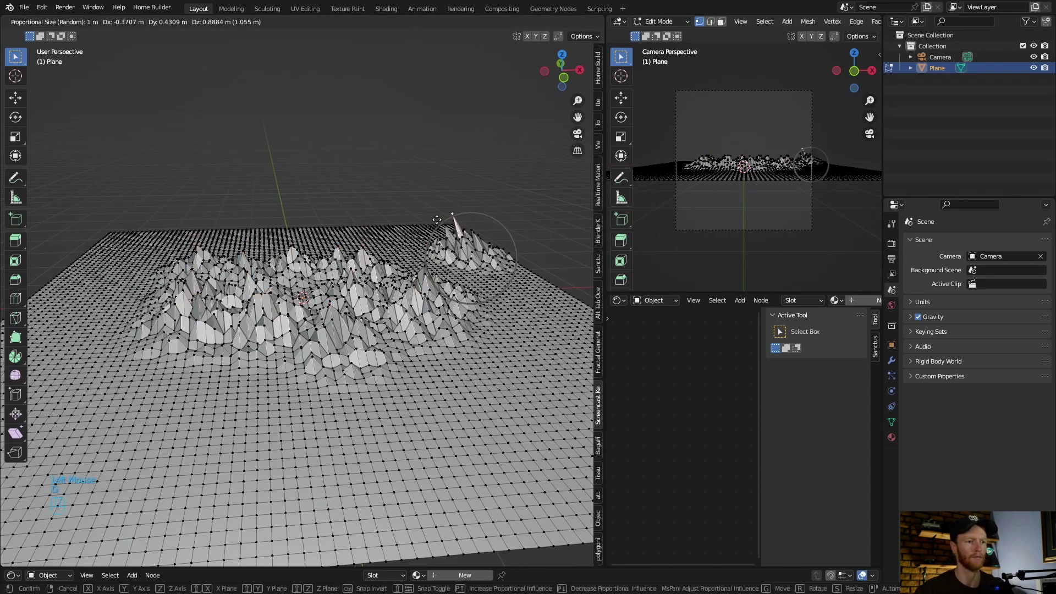
left_click(437, 198)
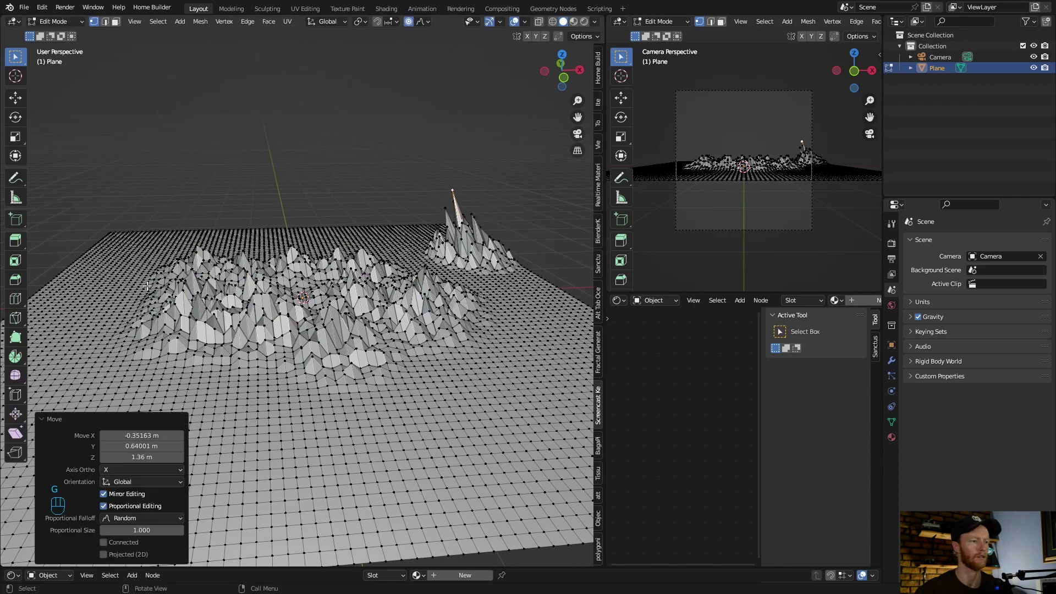
Lift a front-left vertex into a wide peak, adjusting the falloff radius
left_click(97, 290)
key("g")
scroll(97, 289, "down", 2)
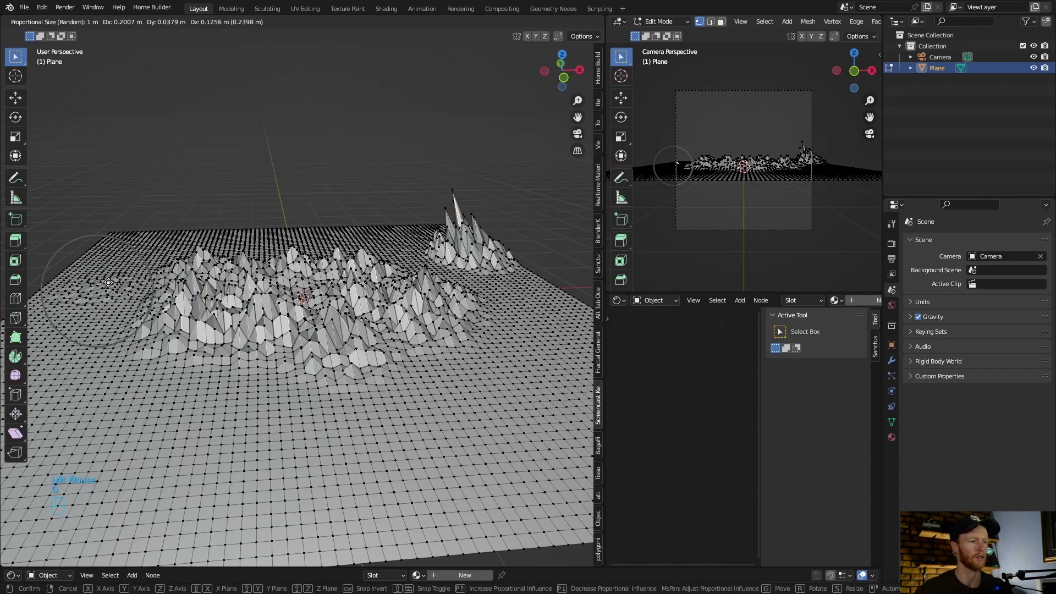
scroll(135, 222, "down", 2)
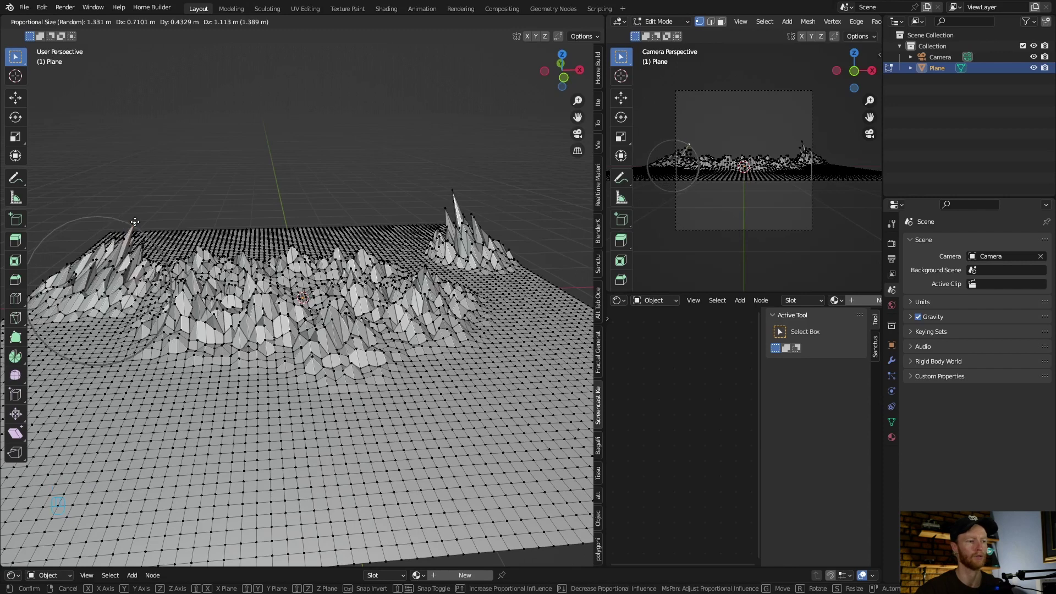
scroll(135, 221, "down", 7)
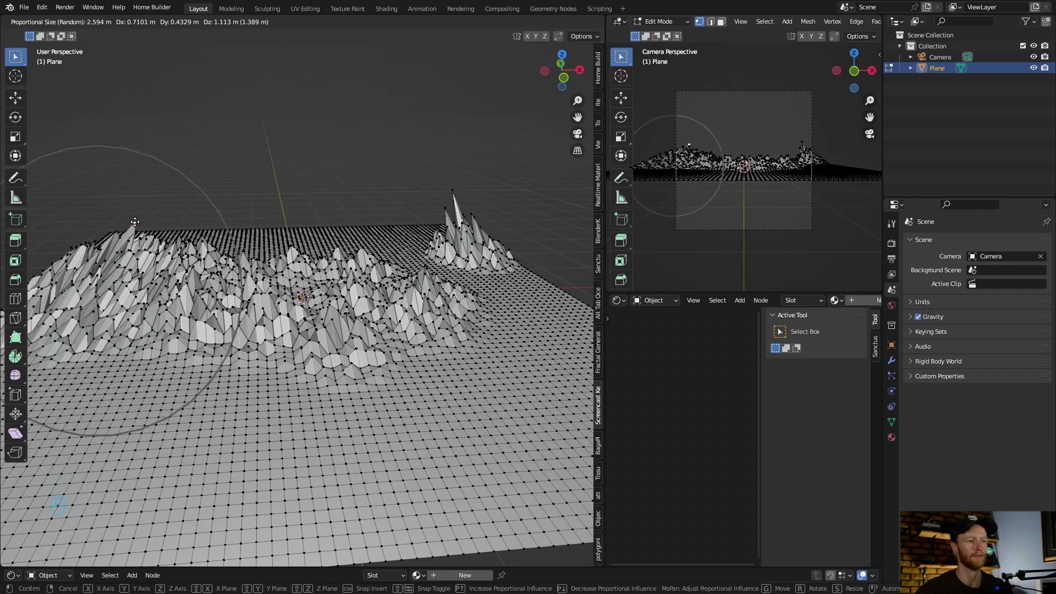
scroll(135, 221, "up", 13)
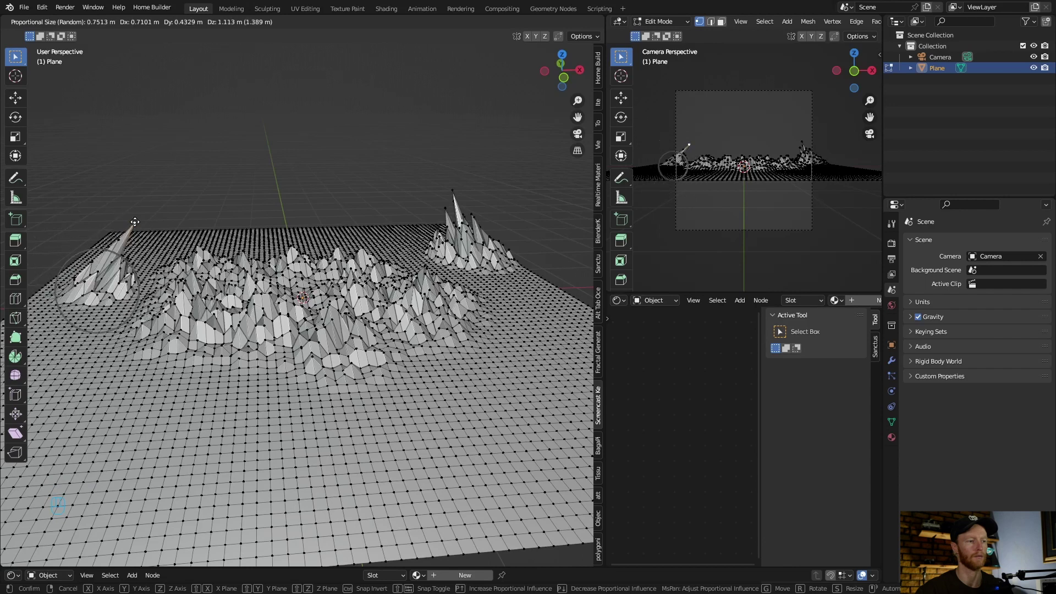
scroll(134, 221, "up", 3)
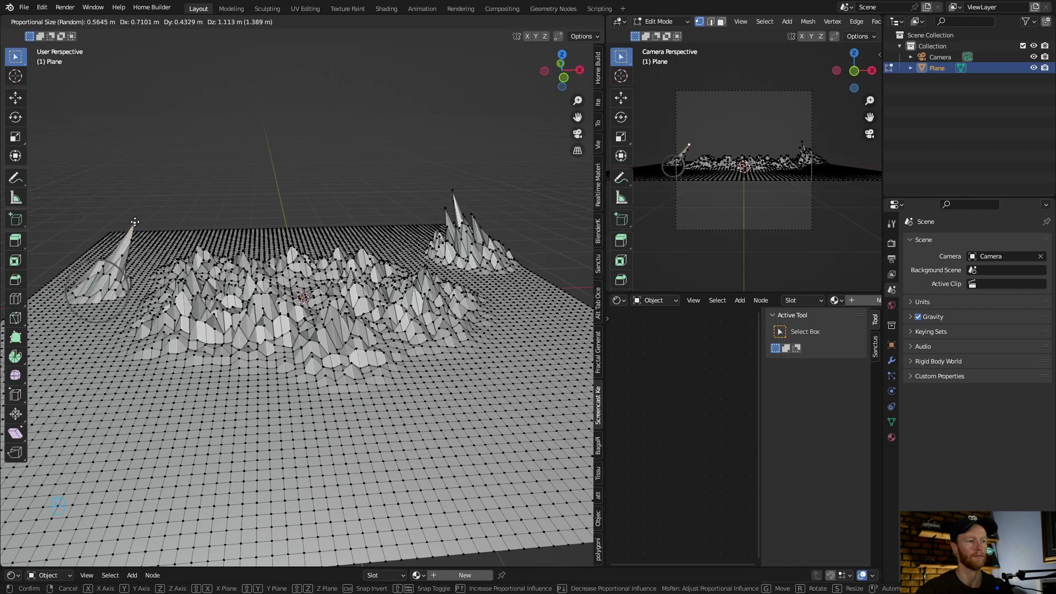
scroll(135, 222, "down", 7)
scroll(135, 222, "down", 4)
left_click(135, 222)
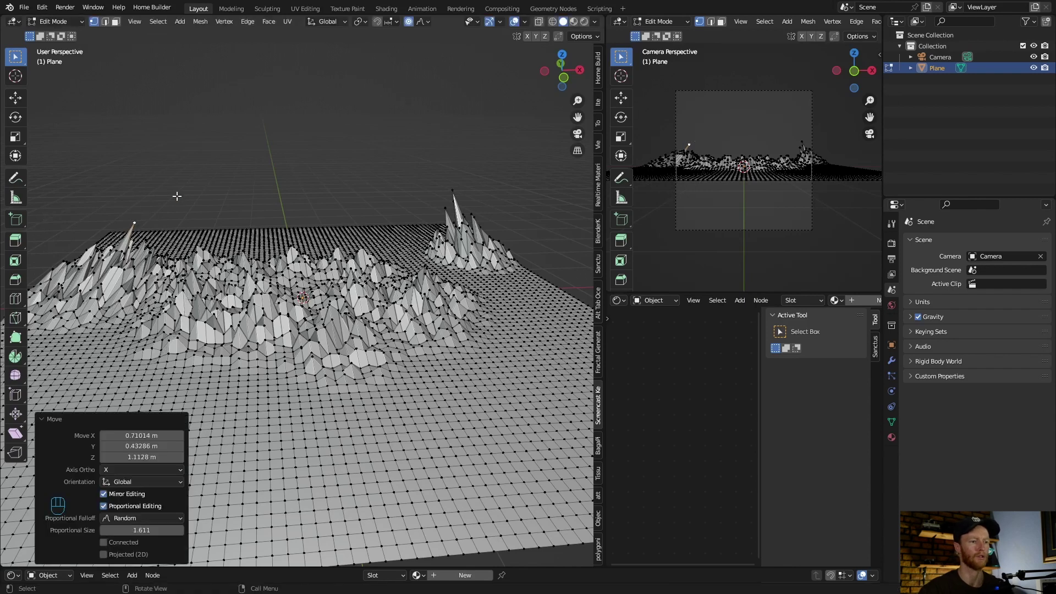
Return to Object Mode and delete the terrain plane
left_click(283, 188)
key("Tab")
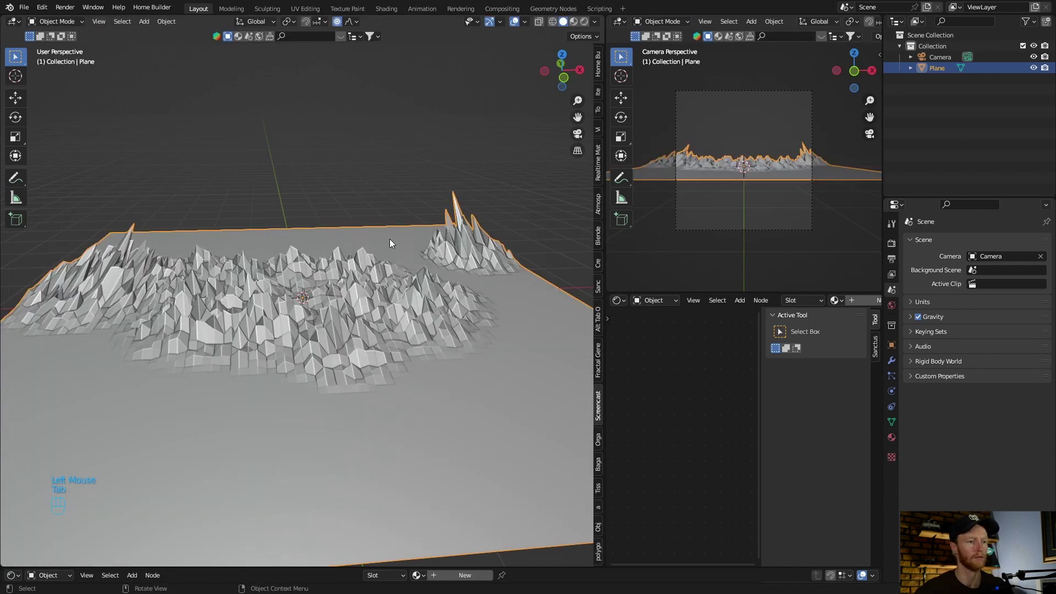
key("Delete")
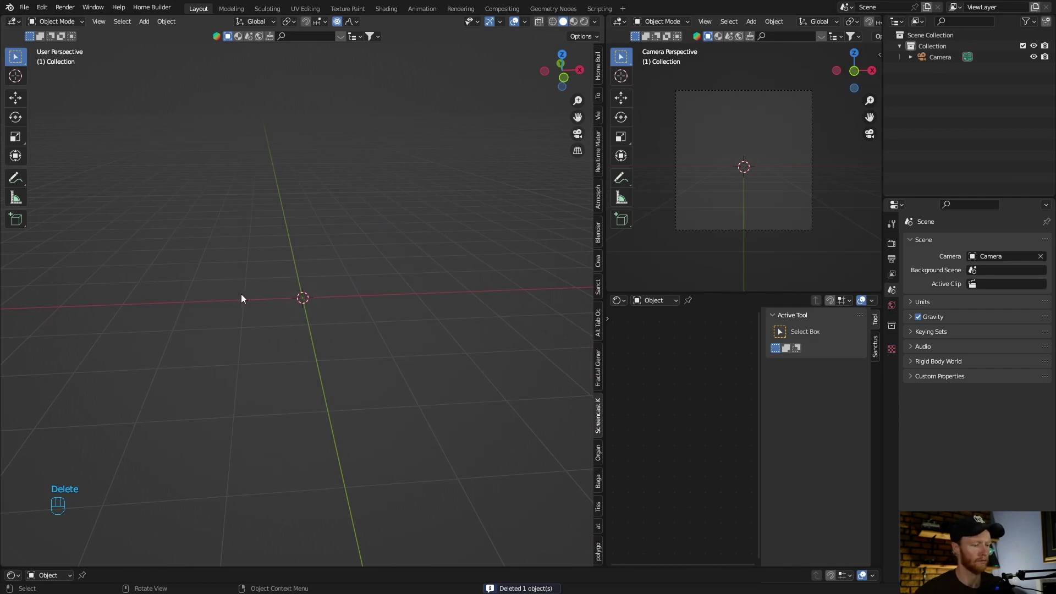
Add an Ico Sphere and raise its subdivisions to 5
key("shift+a")
mouse_move(241, 295)
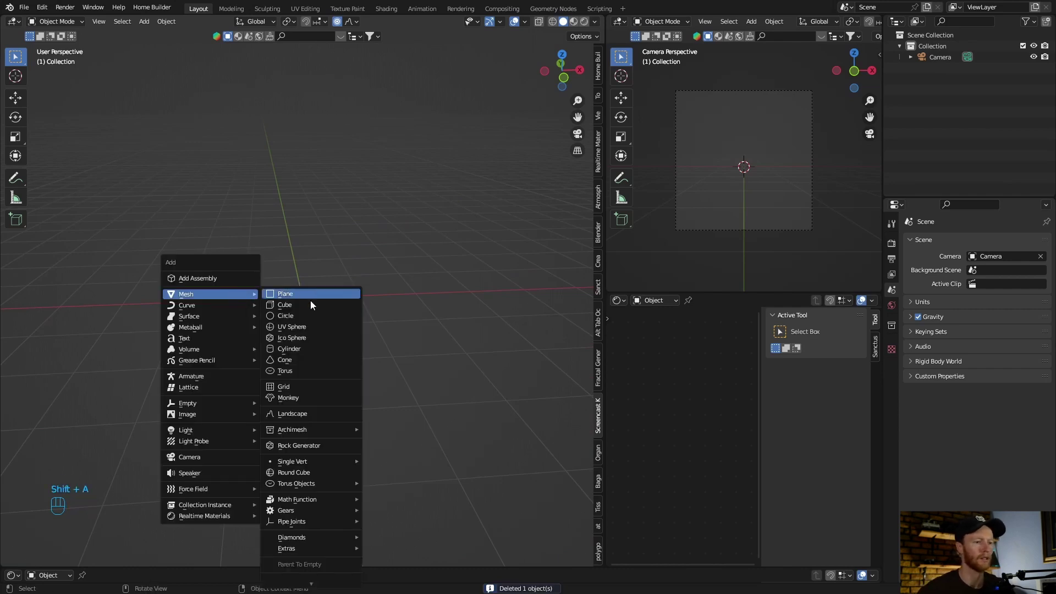
left_click(301, 337)
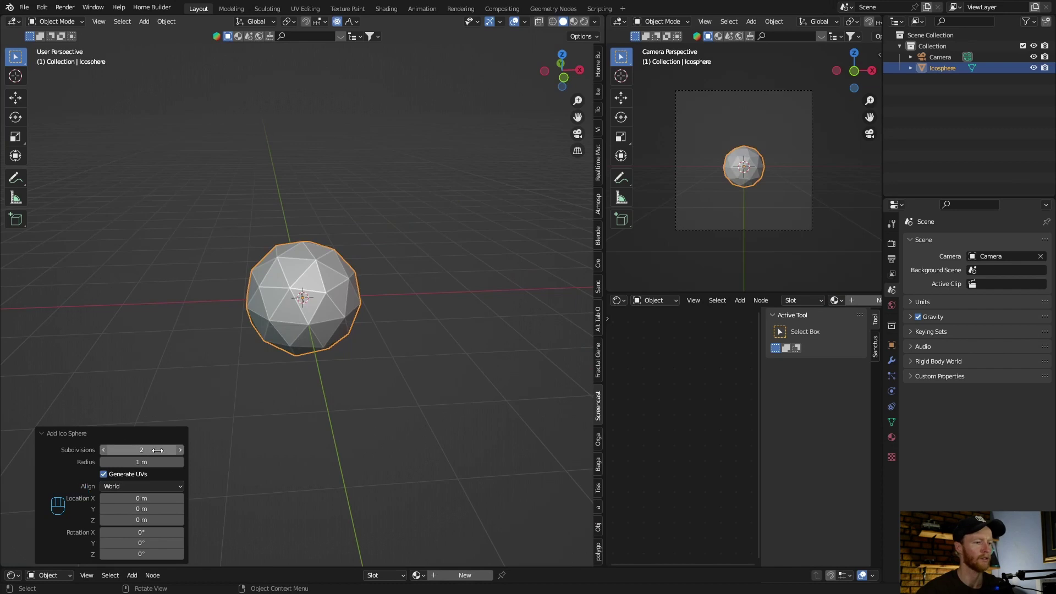
left_click(179, 450)
left_click(179, 450)
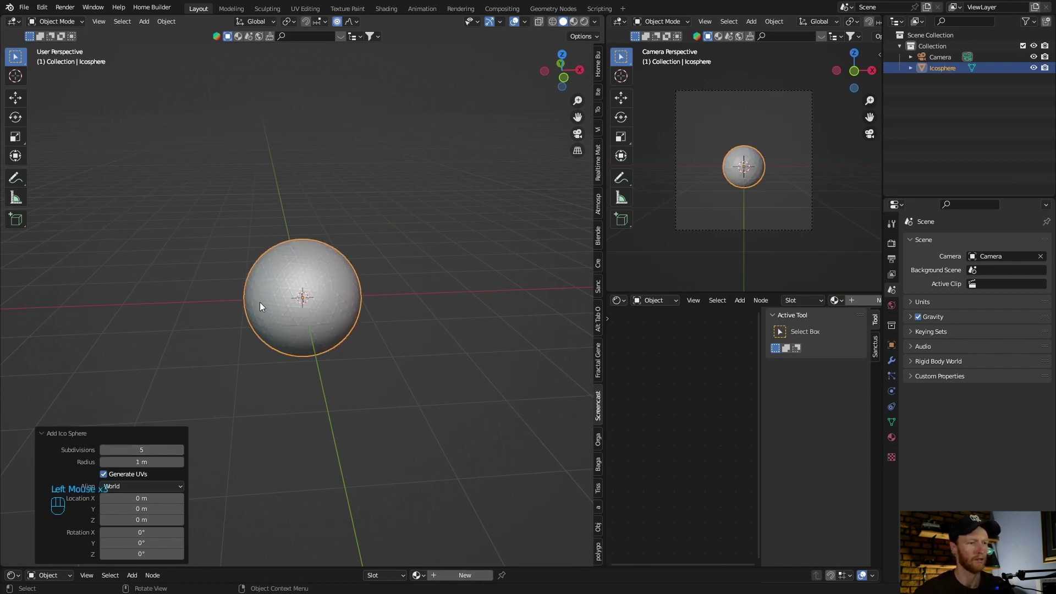
Scale the icosphere up by 1.726 and view it from the right side
key("Tab")
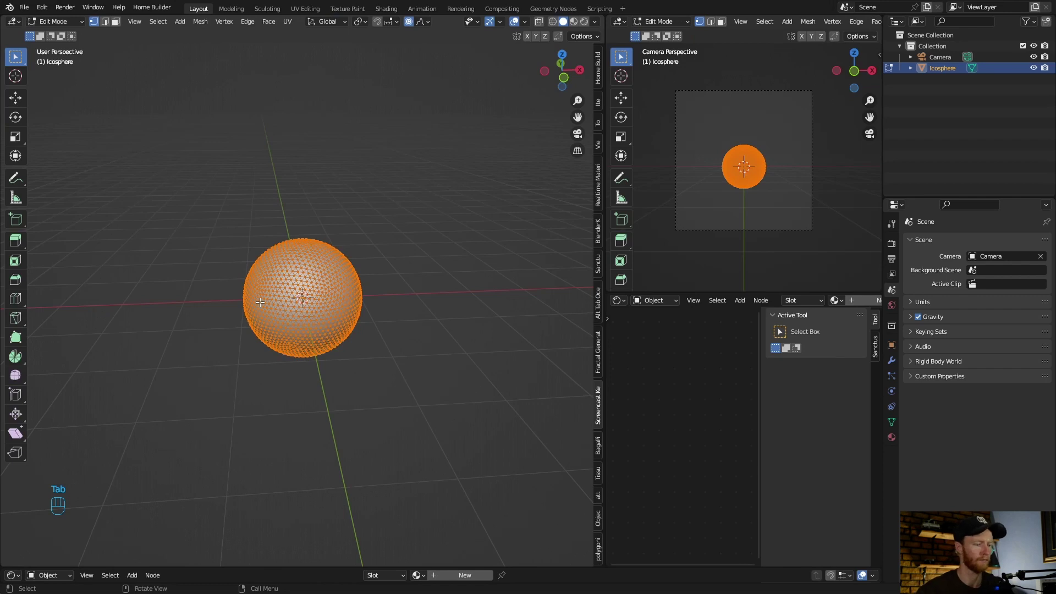
key("Tab")
key("s")
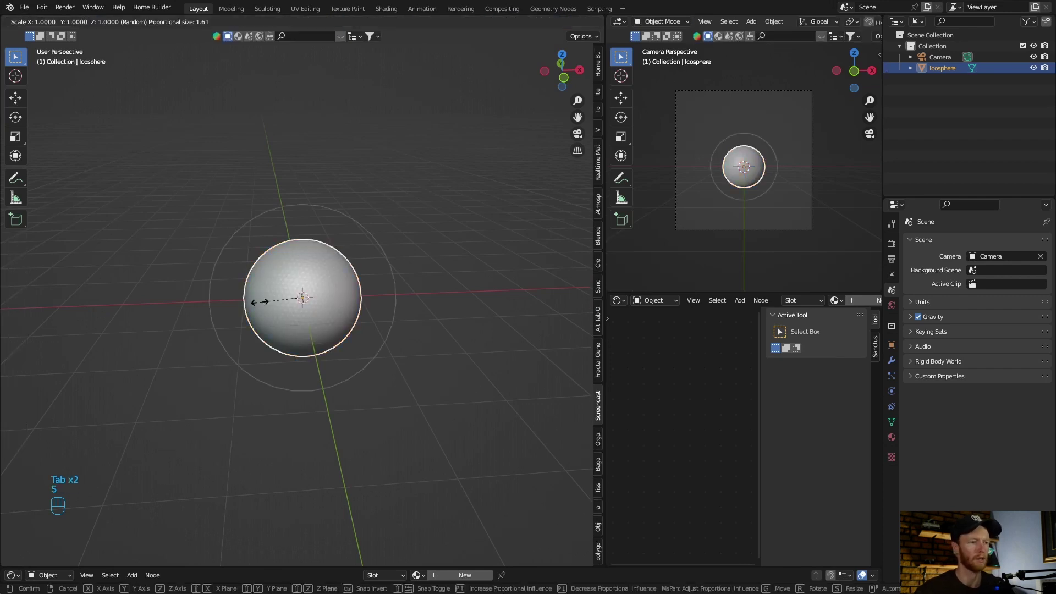
left_click(229, 327)
left_click(349, 23)
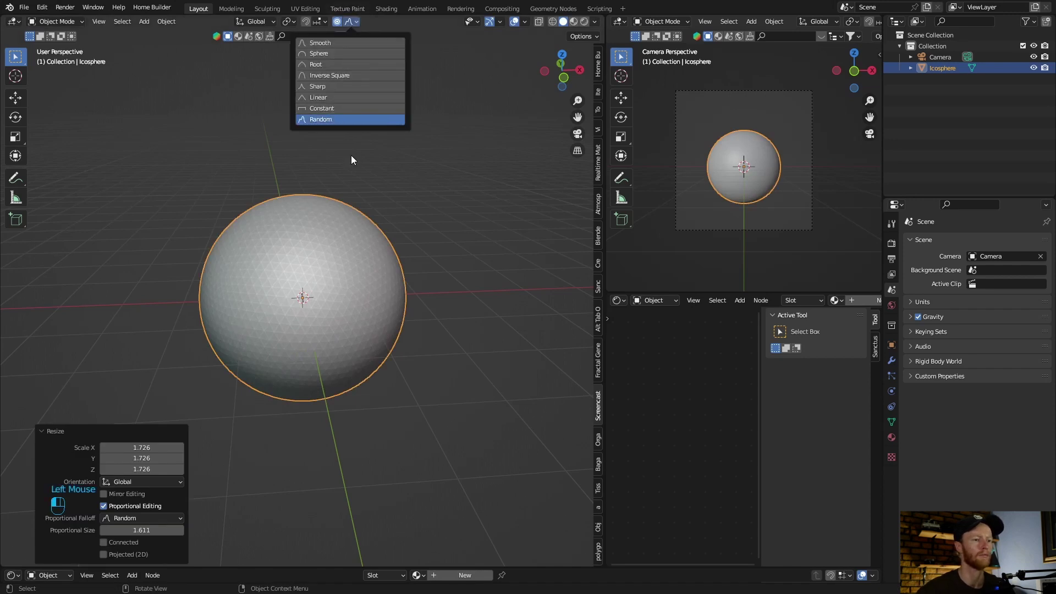
left_click(578, 72)
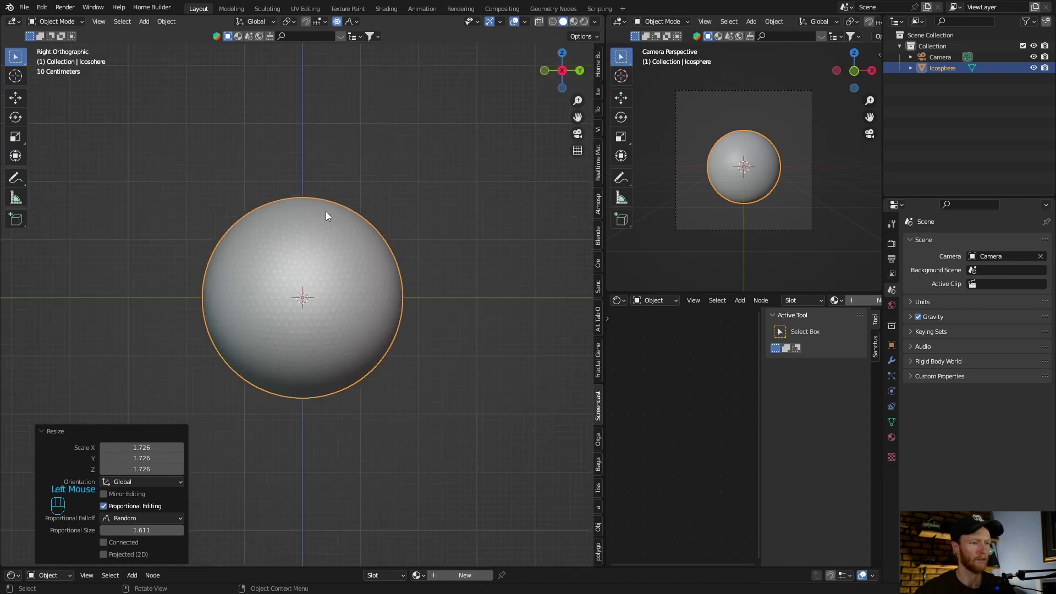
In Edit Mode, deselect all and box-select the sphere's lower vertices
key("Tab")
left_click(181, 293)
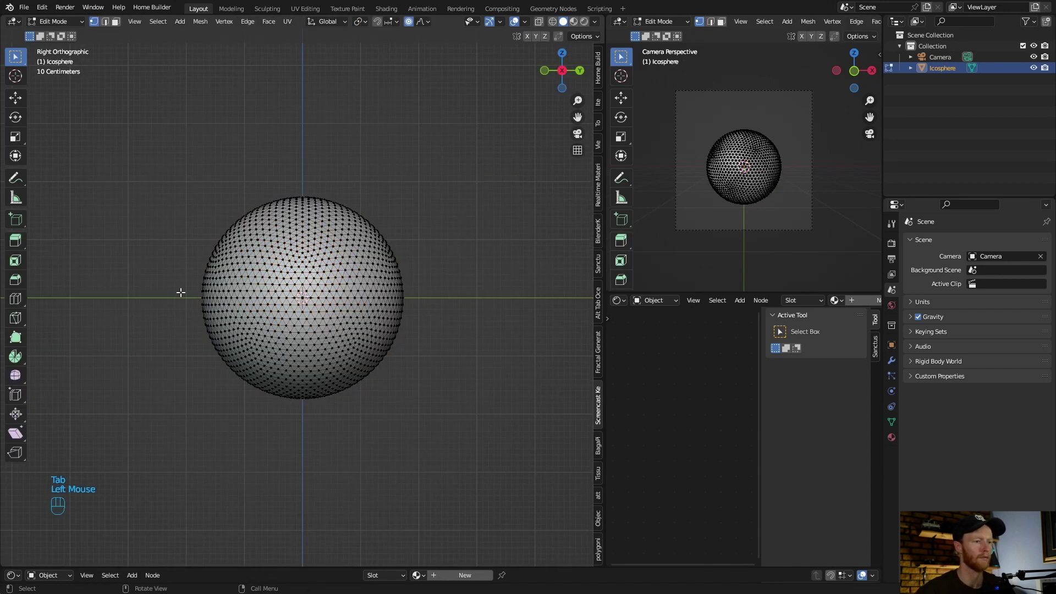
left_click_drag(167, 297, 437, 406)
middle_click_drag(439, 400, 229, 340)
left_click(578, 71)
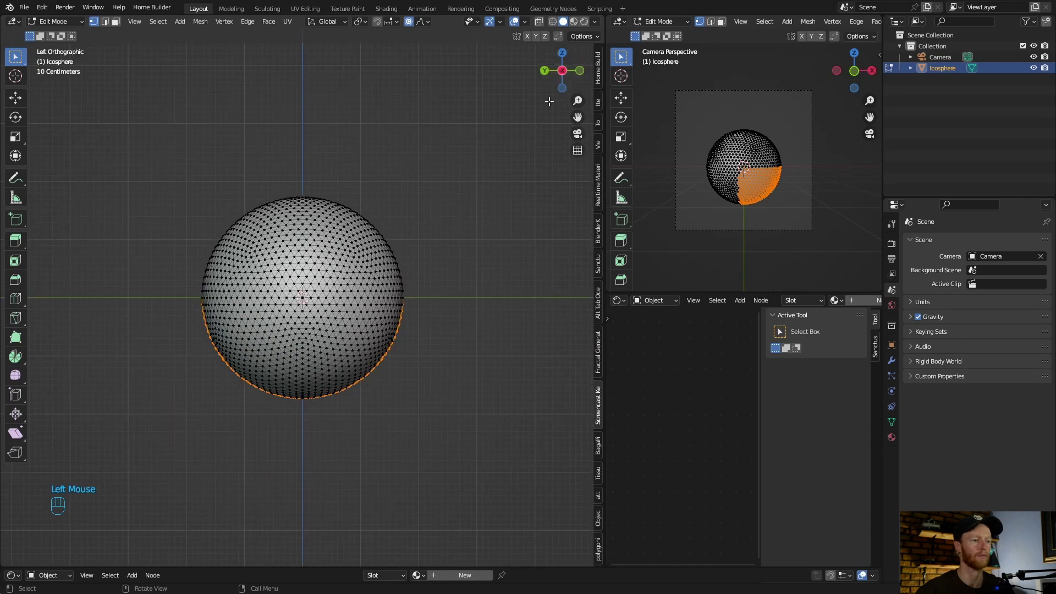
Extend the selection from side views until the whole lower half is chosen
left_click_drag(449, 312, 125, 353)
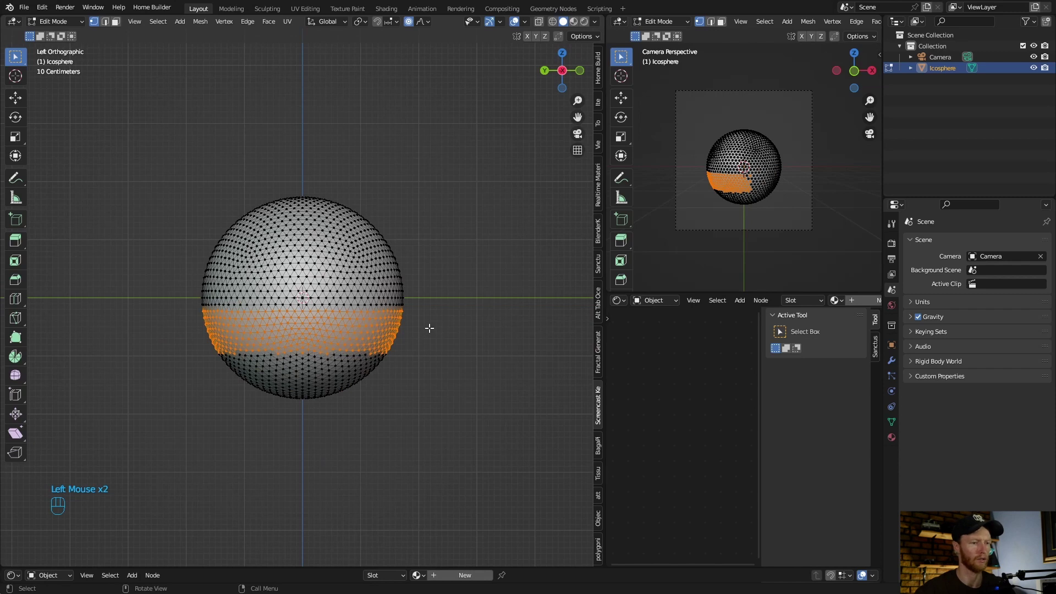
left_click_drag(417, 301, 177, 422, "shift")
middle_click_drag(412, 395, 207, 401, "shift")
left_click_drag(172, 328, 457, 403, "shift")
left_click_drag(168, 312, 448, 407, "shift")
middle_click_drag(434, 413, 222, 396, "shift")
left_click_drag(224, 321, 386, 397, "shift")
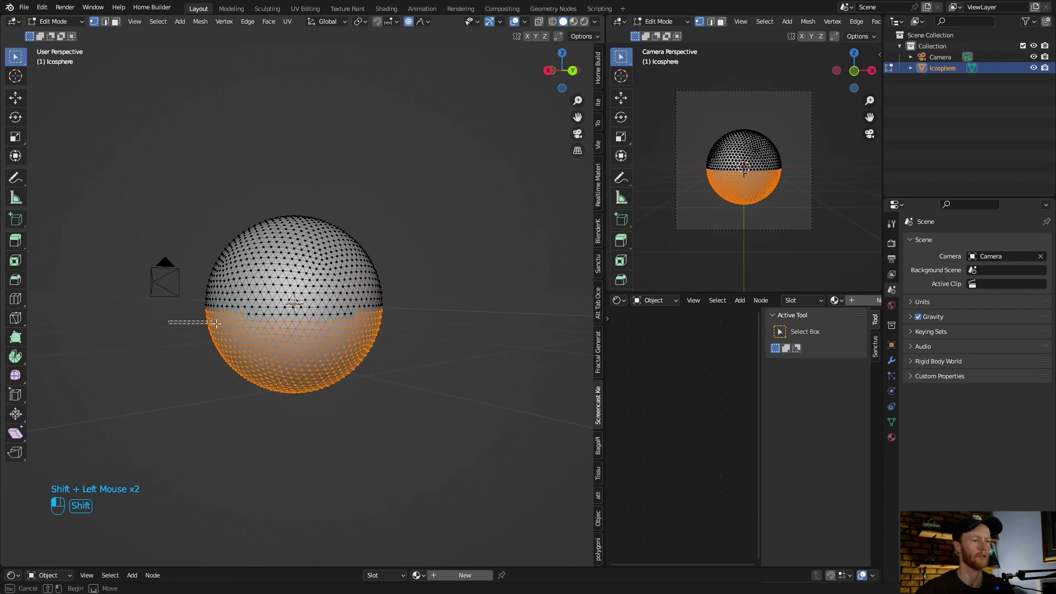
left_click_drag(224, 324, 379, 316, "shift")
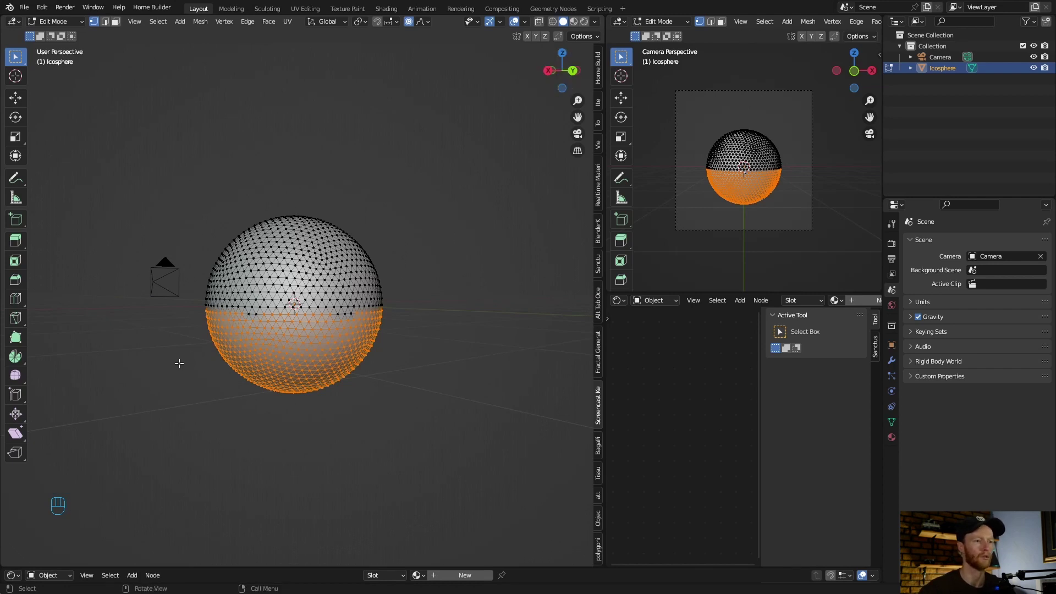
Keep Random falloff and pull the selected lower half into jagged spikes
left_click(421, 22)
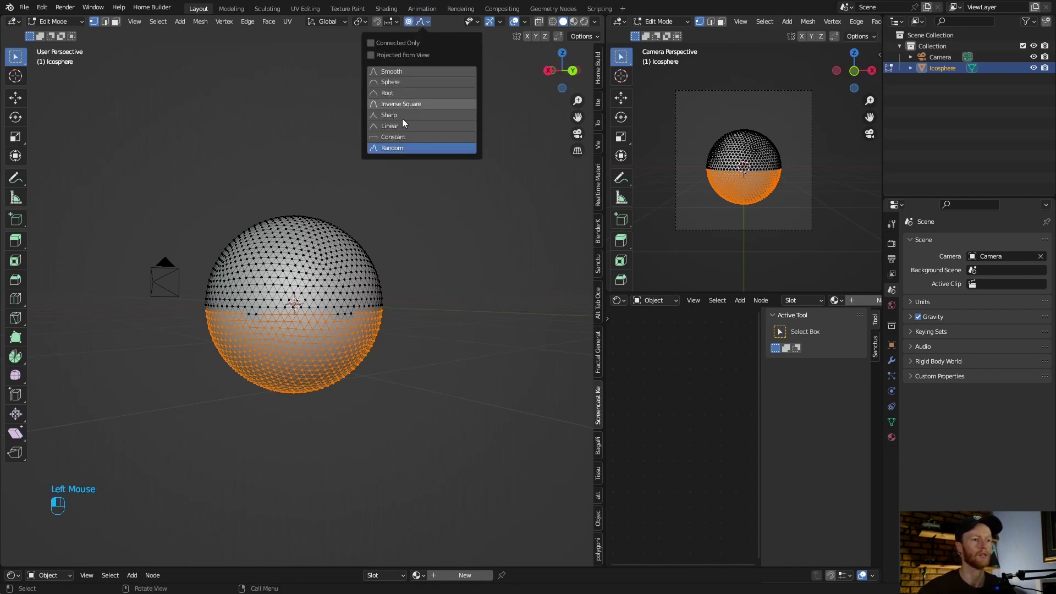
left_click(396, 147)
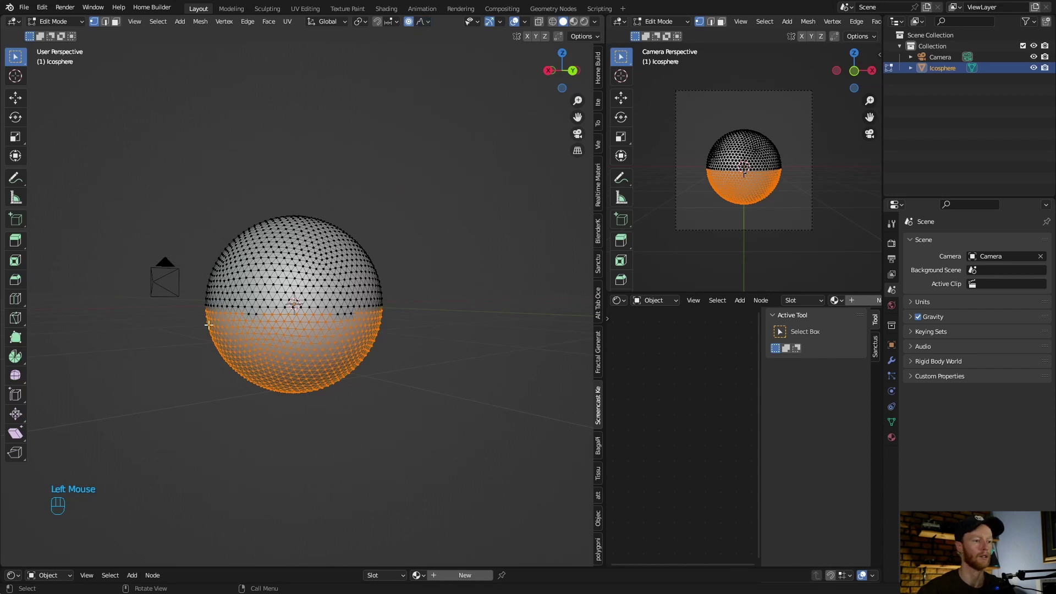
key("g")
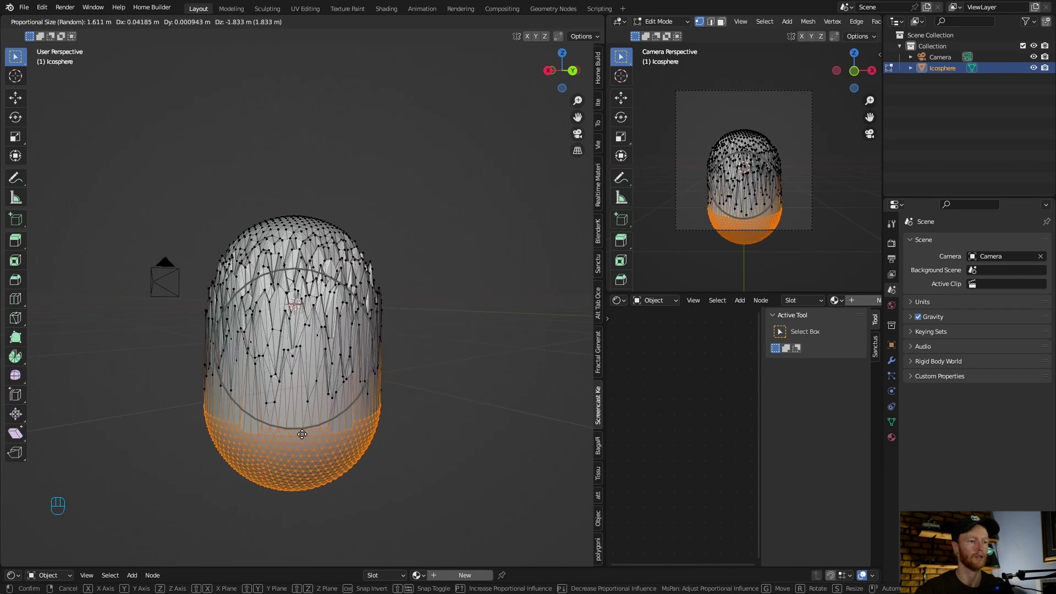
left_click(306, 430)
Smooth-shade the spiky icosphere in Object Mode, then delete it
key("Tab")
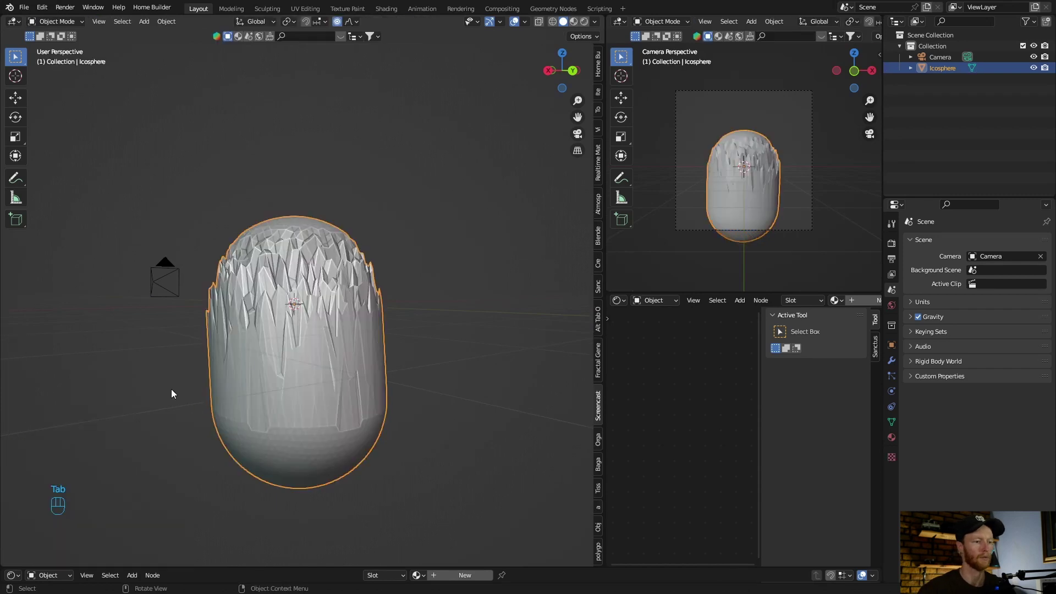
middle_click_drag(172, 388, 240, 374)
right_click(240, 374)
left_click(240, 374)
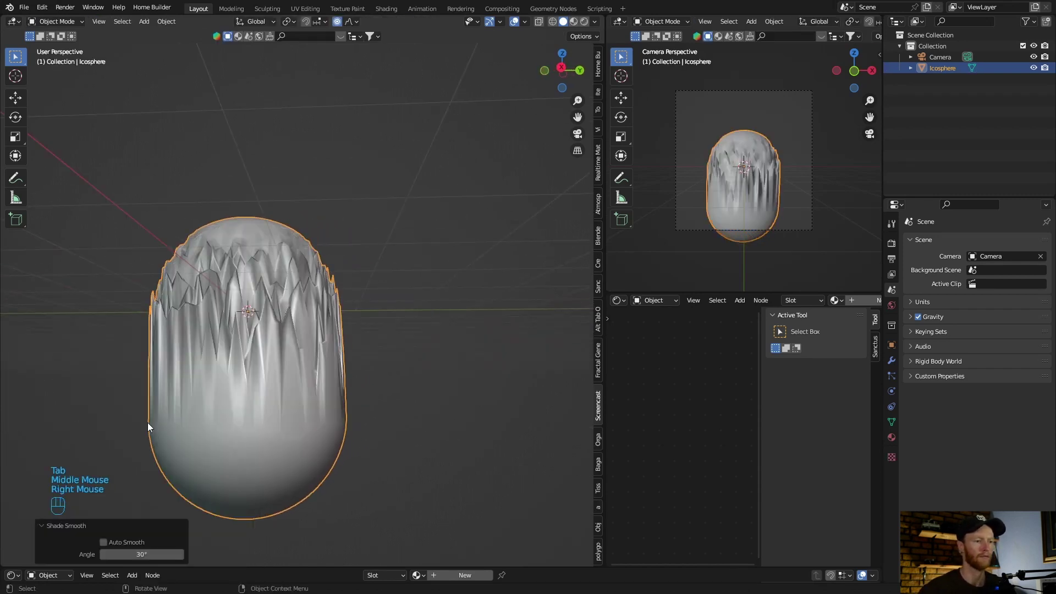
middle_click_drag(72, 330, 354, 239)
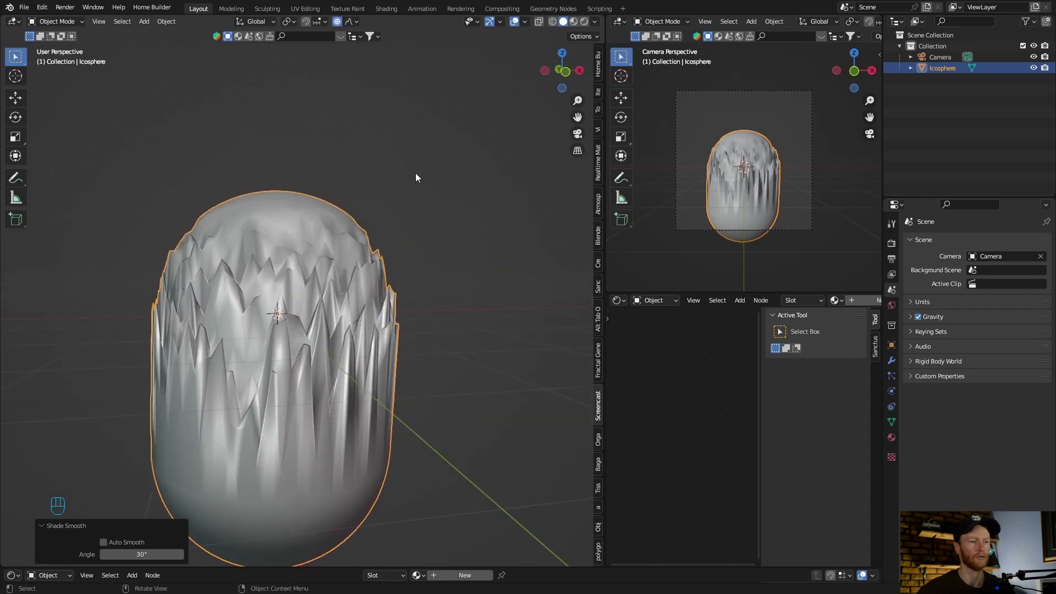
left_click_drag(427, 164, 157, 387)
key("Delete")
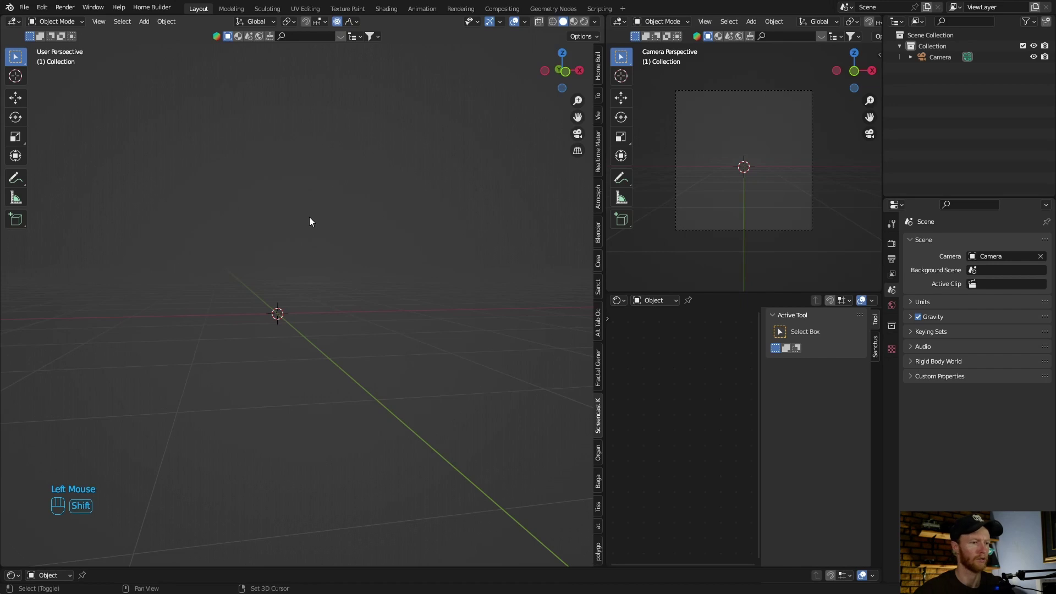
Add a new cube to the scene and view it from an angle
key("shift+a")
mouse_move(309, 217)
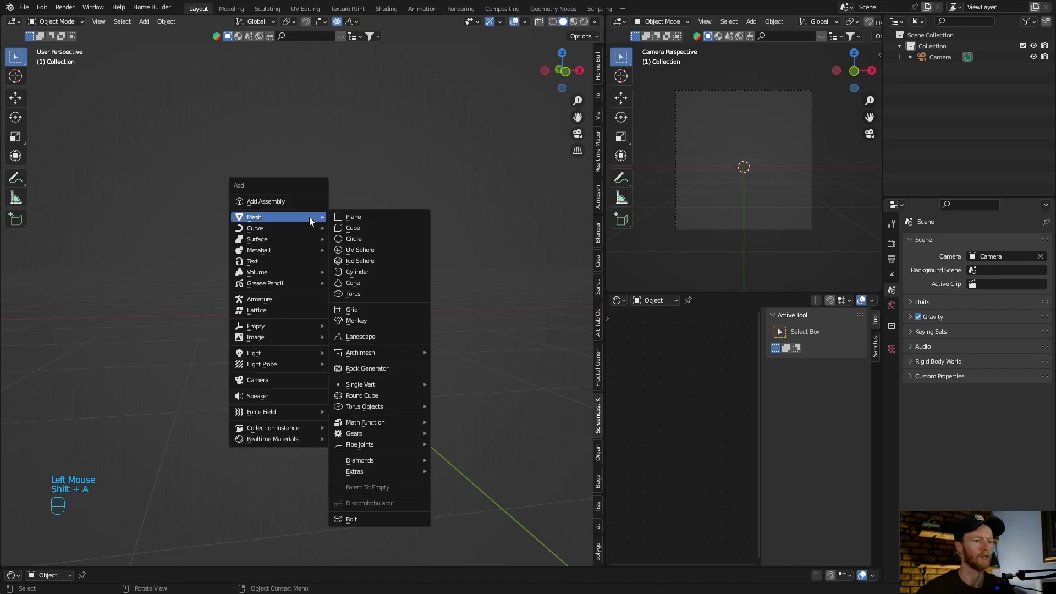
left_click(361, 228)
middle_click_drag(176, 323, 226, 331)
Subdivide the cube in Edit Mode with 8 cuts
key("Tab")
right_click(259, 304)
left_click(261, 303)
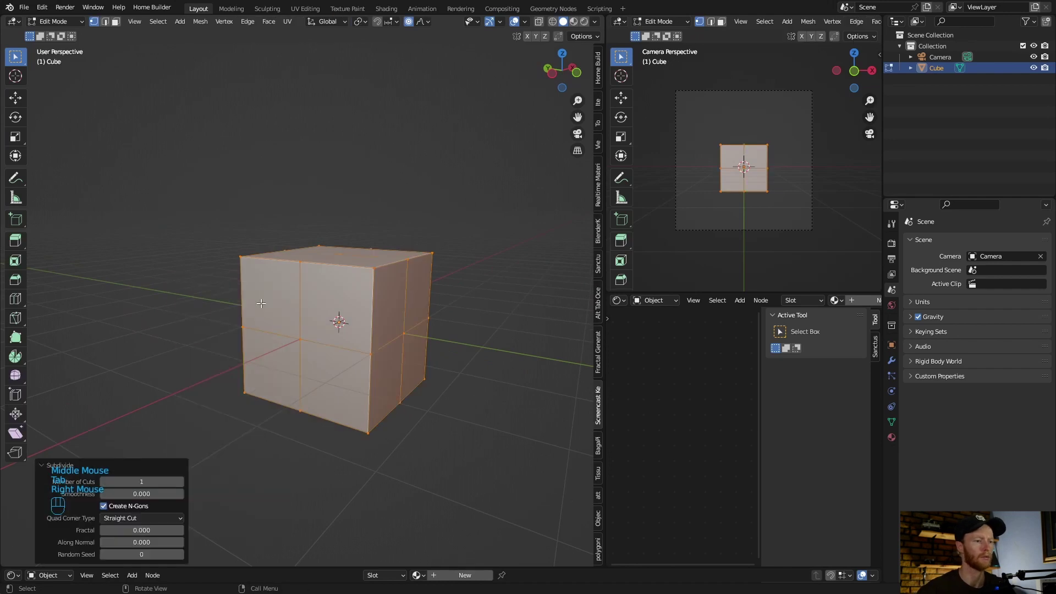
left_click(181, 482)
left_click(181, 481)
left_click(181, 481)
left_click(180, 482)
left_click(181, 481)
left_click(181, 482)
left_click(181, 481)
Deselect all of the subdivided cube's vertices in Edit Mode
key("Tab")
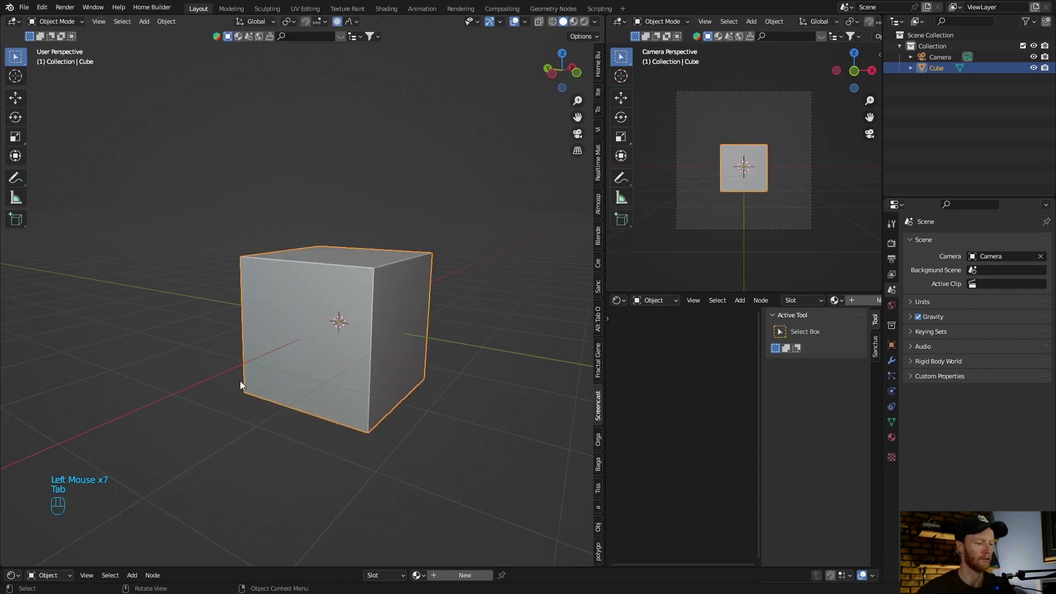
key("Tab")
middle_click_drag(240, 380, 218, 364)
left_click(444, 330)
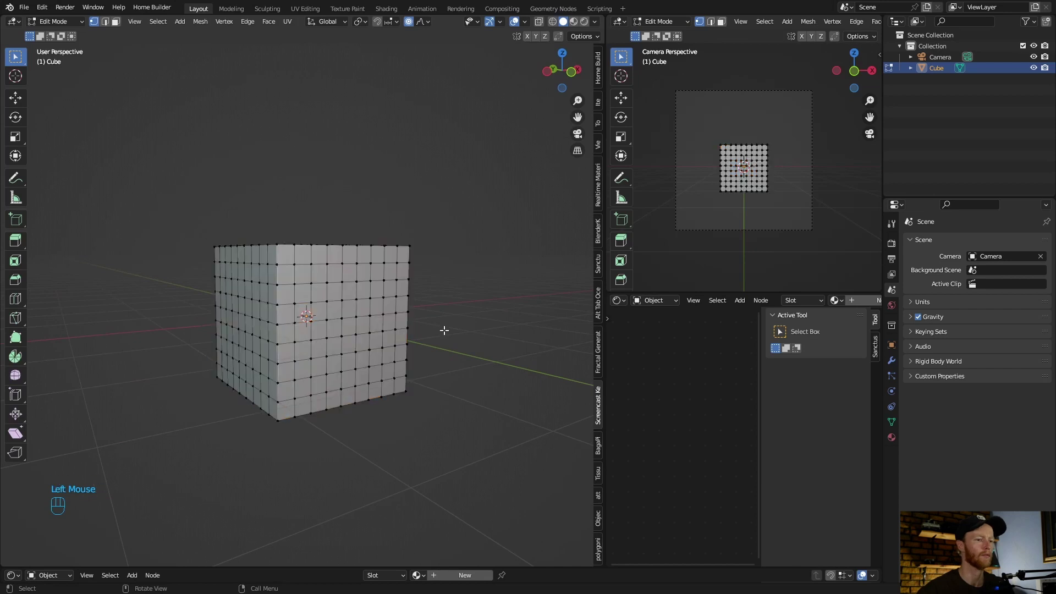
Set the proportional editing falloff to Random
left_click(420, 22)
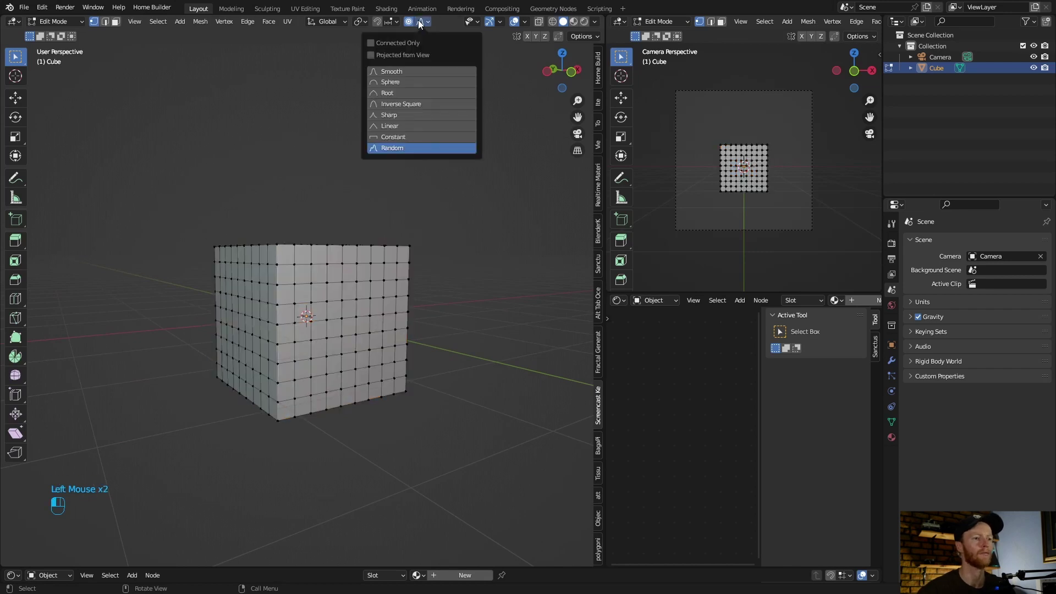
left_click(398, 148)
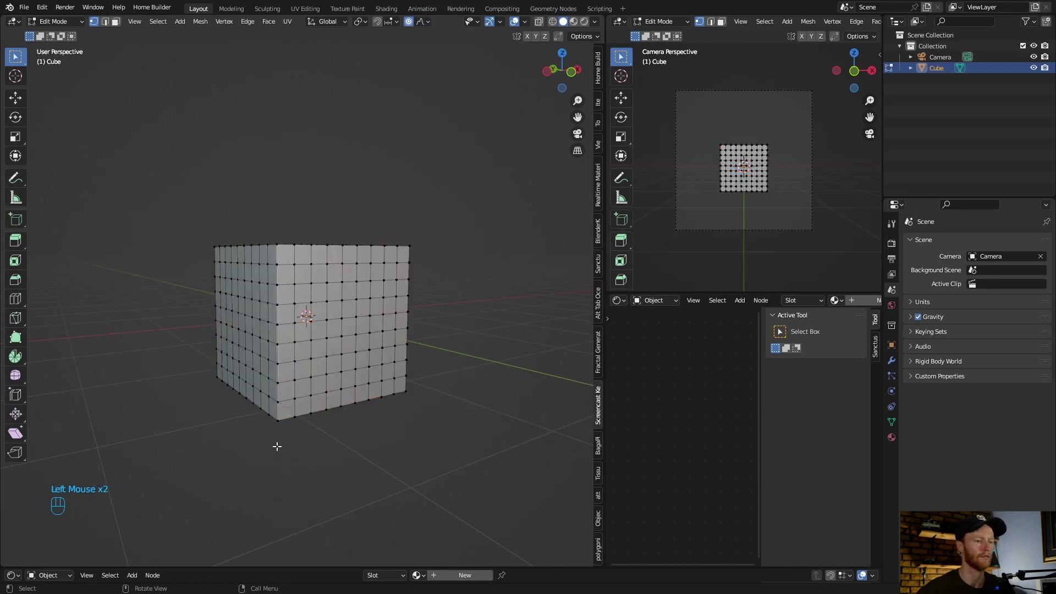
middle_click_drag(277, 446, 265, 380)
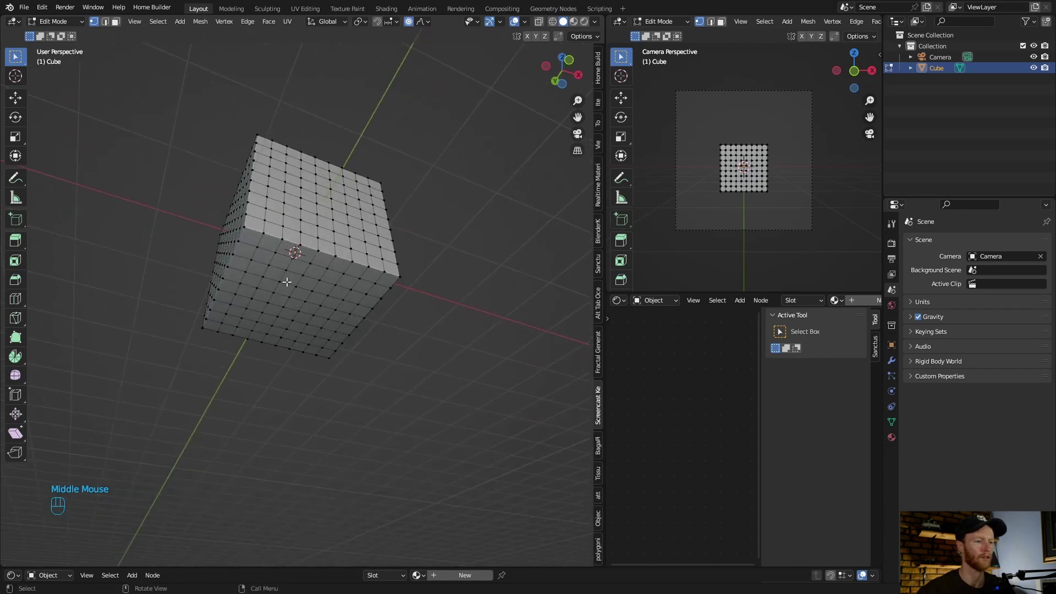
Select four bottom vertices and drag them down about 1.34 m into jagged spikes
left_click(256, 264, "shift")
left_click(254, 266, "shift")
left_click(290, 275, "shift")
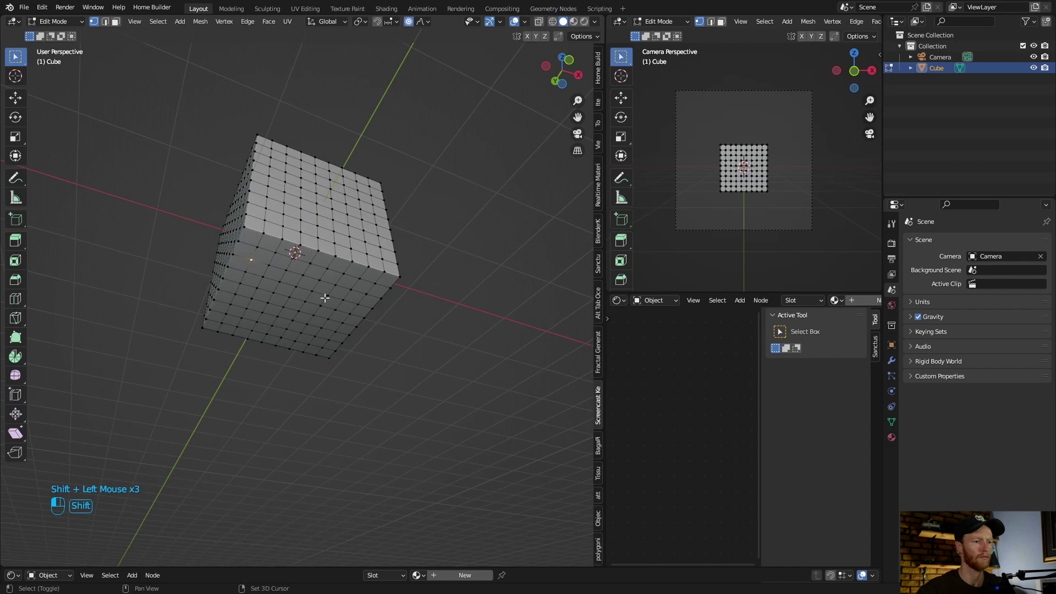
left_click(293, 317, "shift")
middle_click_drag(277, 339, 238, 419, "shift")
key("g")
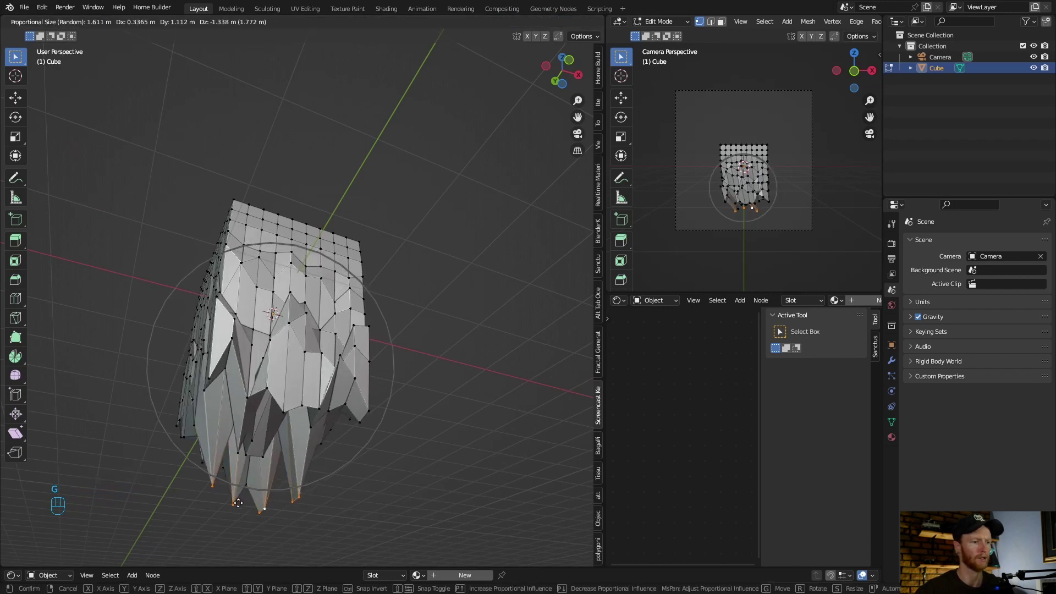
left_click(307, 473)
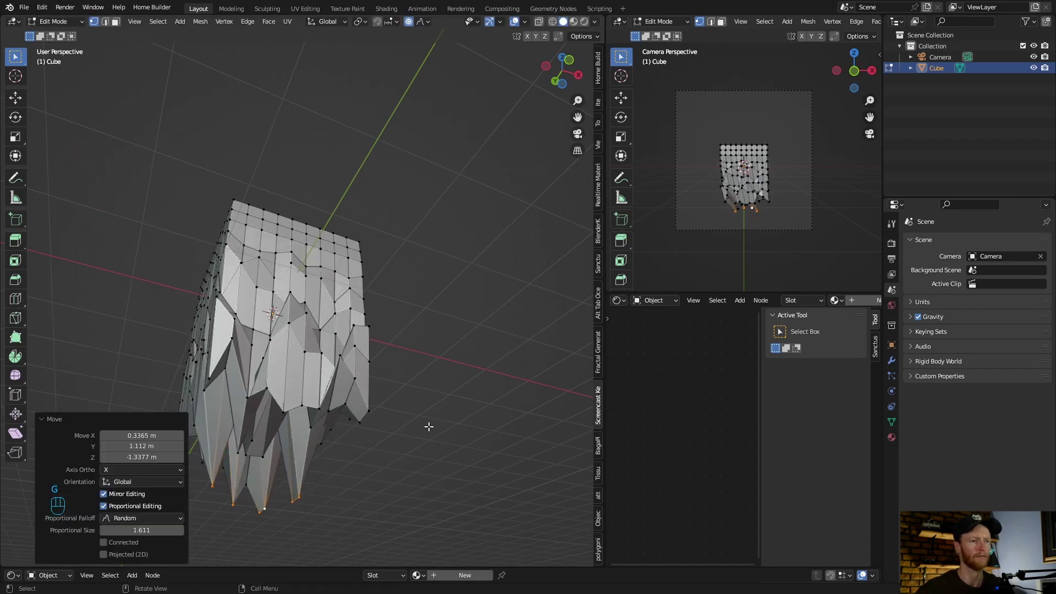
double_click(577, 75)
middle_click_drag(181, 427, 407, 429)
Apply Shade Smooth to the spiky cube in Object Mode
key("Tab")
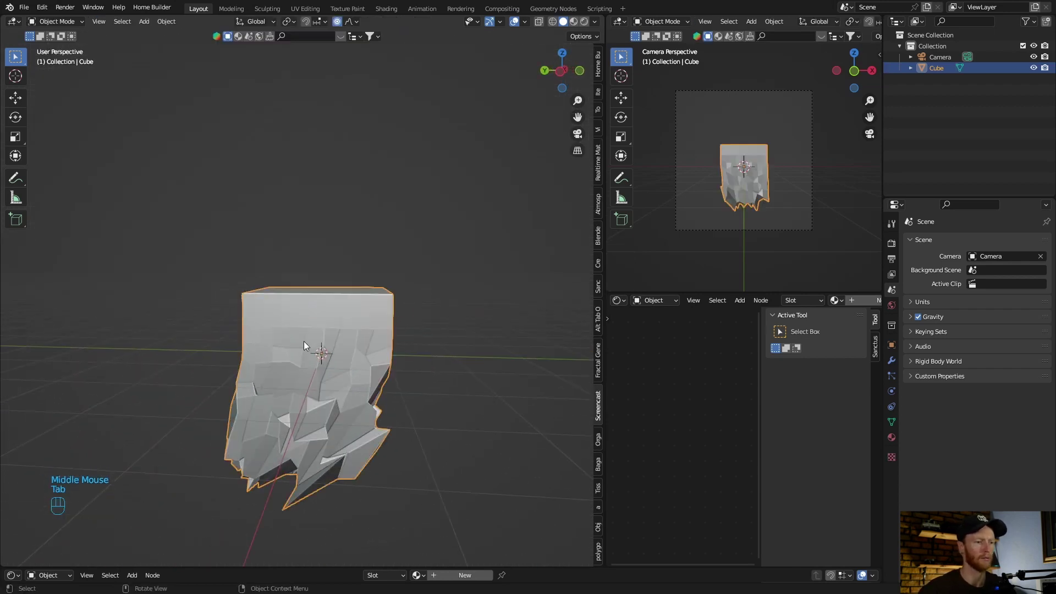
right_click(297, 342)
left_click(296, 342)
mouse_move(170, 401)
middle_mouse_down()
mouse_move(316, 350)
mouse_move(152, 394)
middle_mouse_up()
Delete the smoothed cube and set the proportional falloff to Sphere
key("Delete")
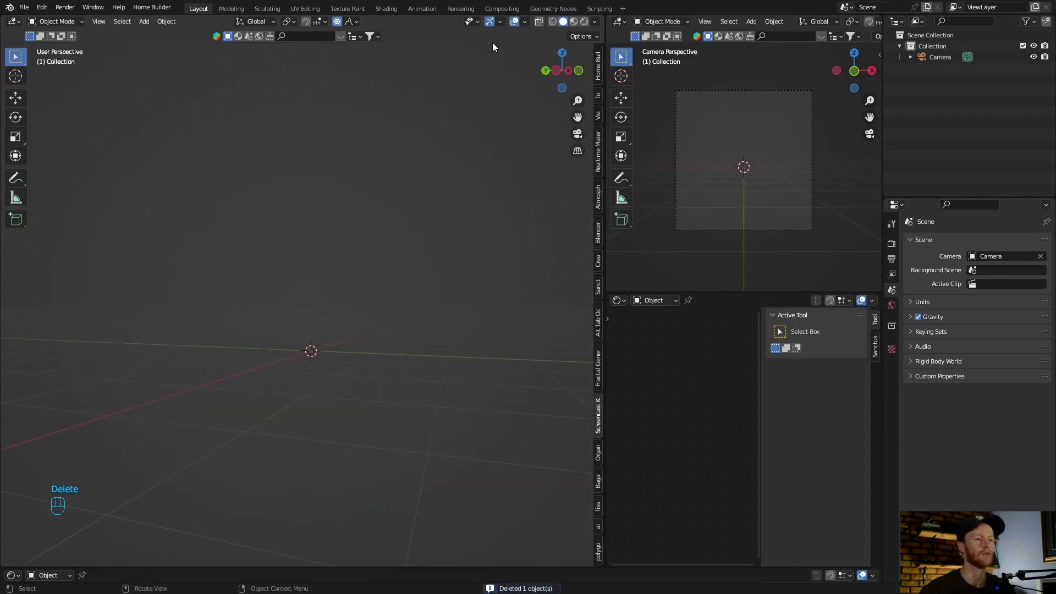
left_click(349, 21)
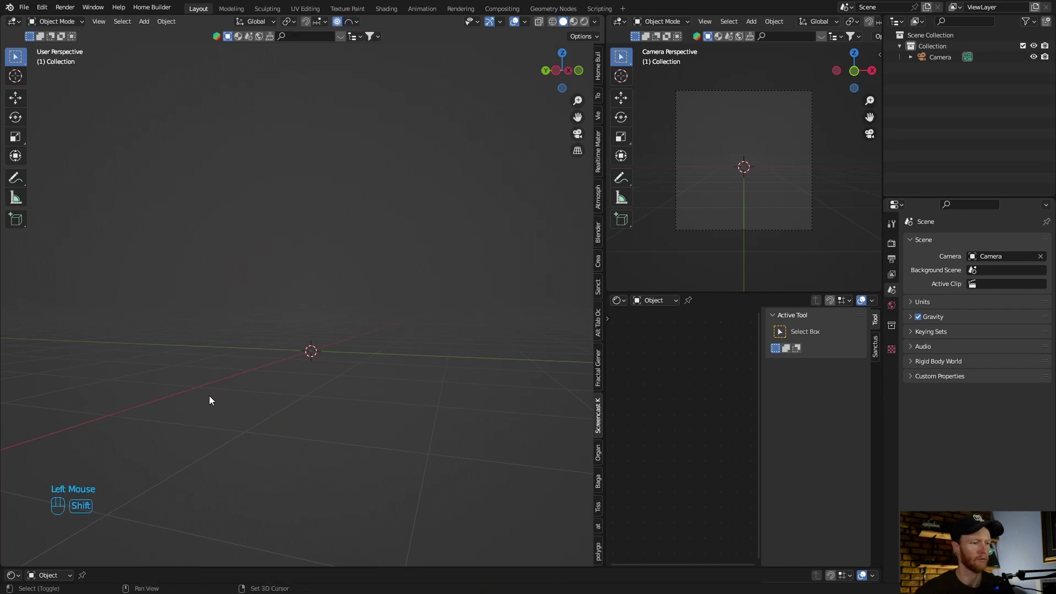
key("shift+a")
Add a new plane and scale it up
mouse_move(187, 356)
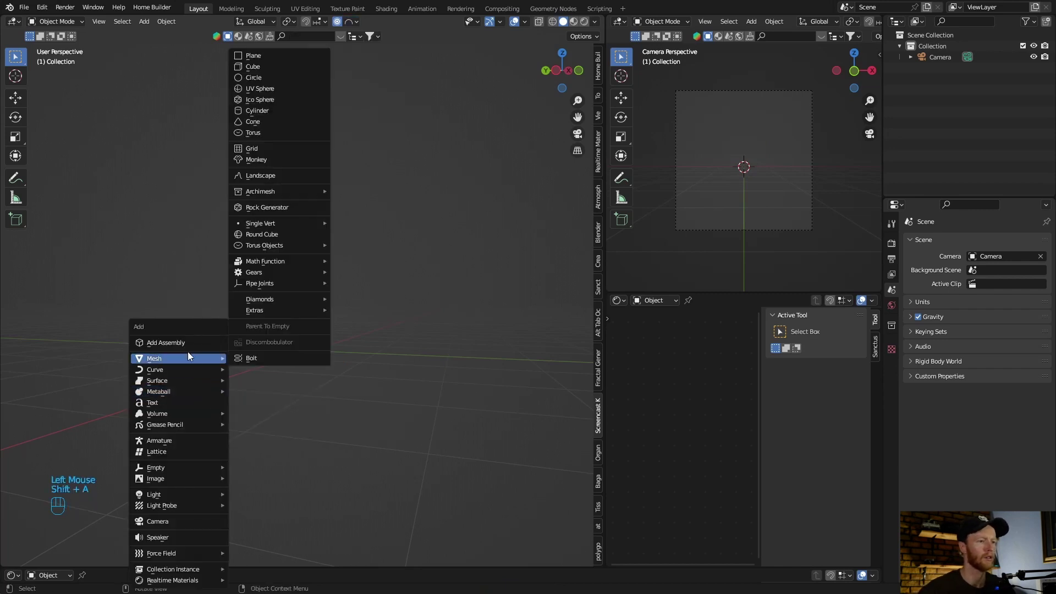
left_click(270, 53)
key("s")
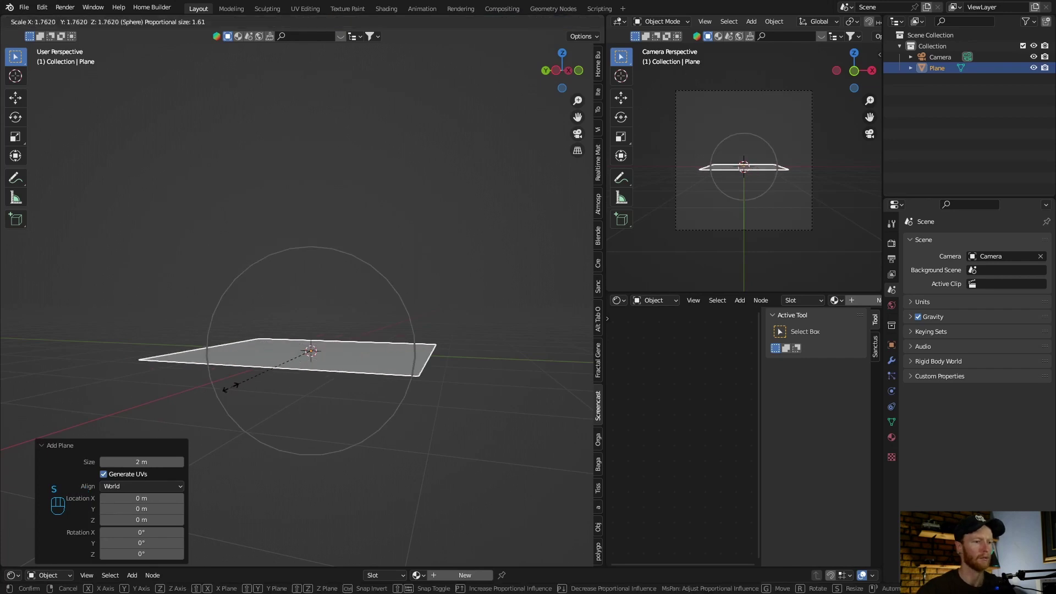
left_click(137, 428)
Subdivide the plane with 80 cuts in Edit Mode and deselect everything
key("Tab")
right_click(184, 364)
left_click(183, 363)
mouse_move(137, 483)
left_mouse_down()
mouse_move(182, 482)
mouse_move(137, 483)
left_mouse_up()
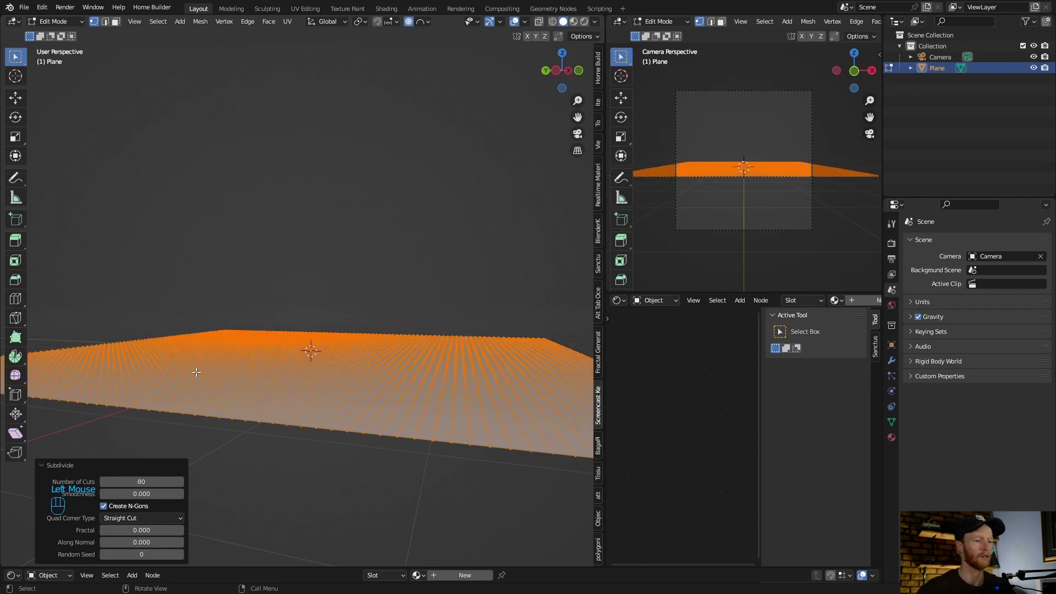
left_click(176, 305)
Raise a Sphere-falloff dome from the centre vertex, then undo it
middle_click_drag(304, 376, 333, 369)
left_click(334, 370)
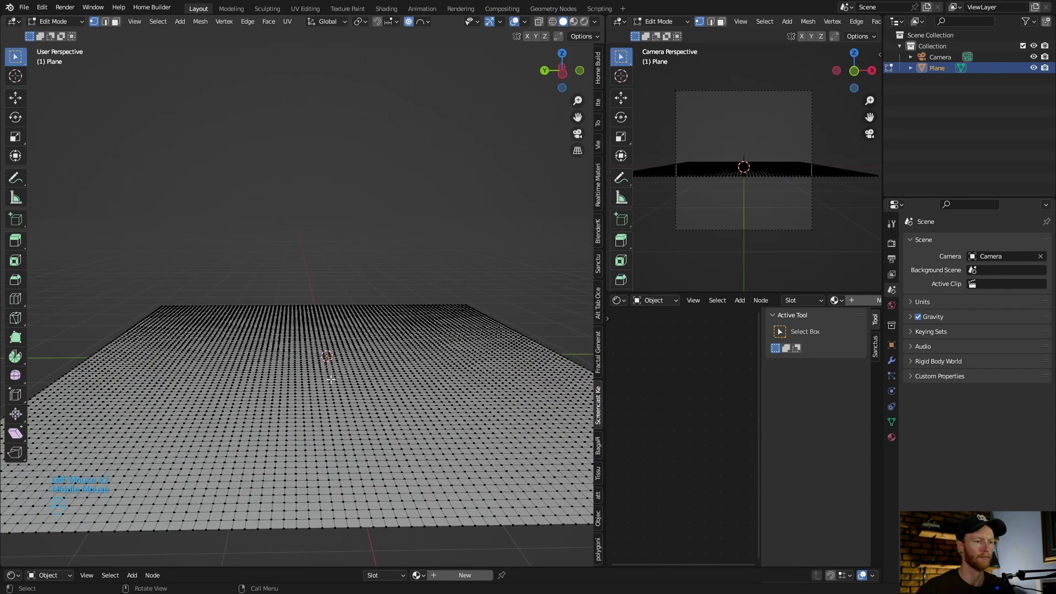
left_click(420, 21)
left_click(397, 82)
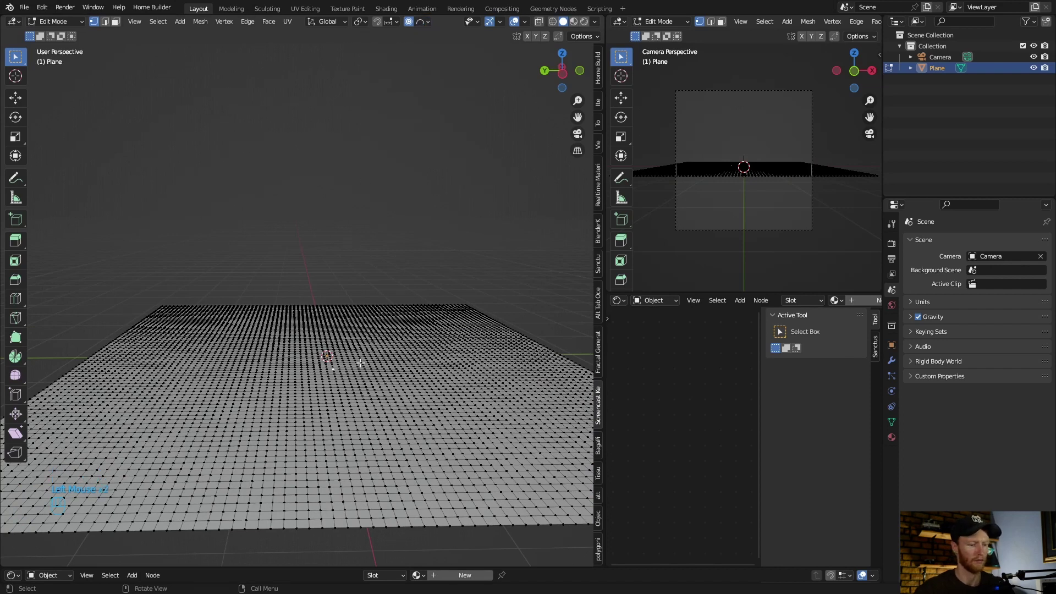
key("g")
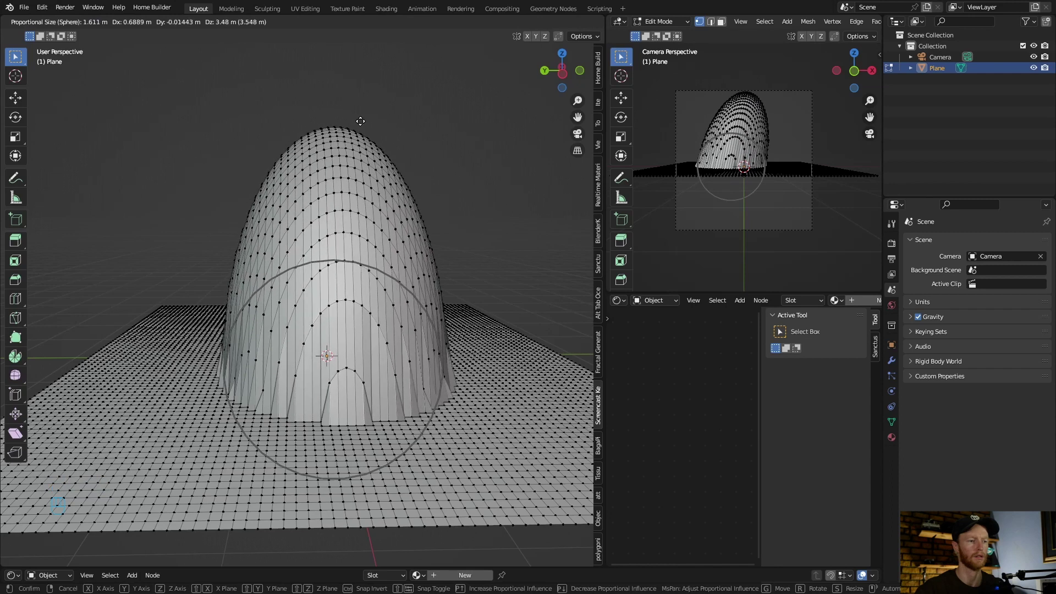
left_click(360, 121)
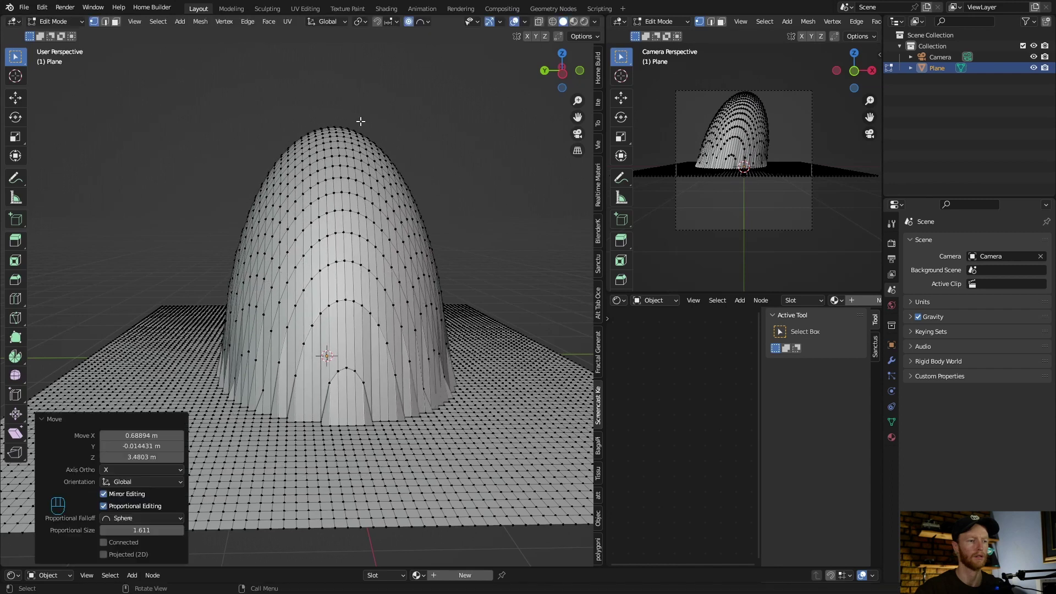
left_click(41, 7)
left_click(52, 20)
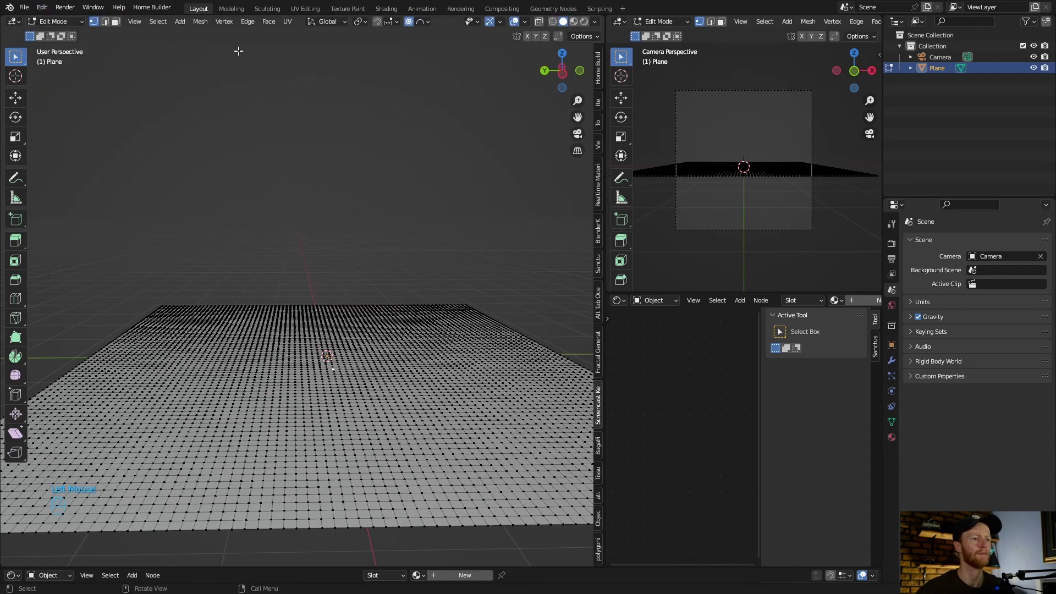
Choose the Smooth falloff and lift a dome from the plane's centre
left_click(421, 21)
left_click(408, 73)
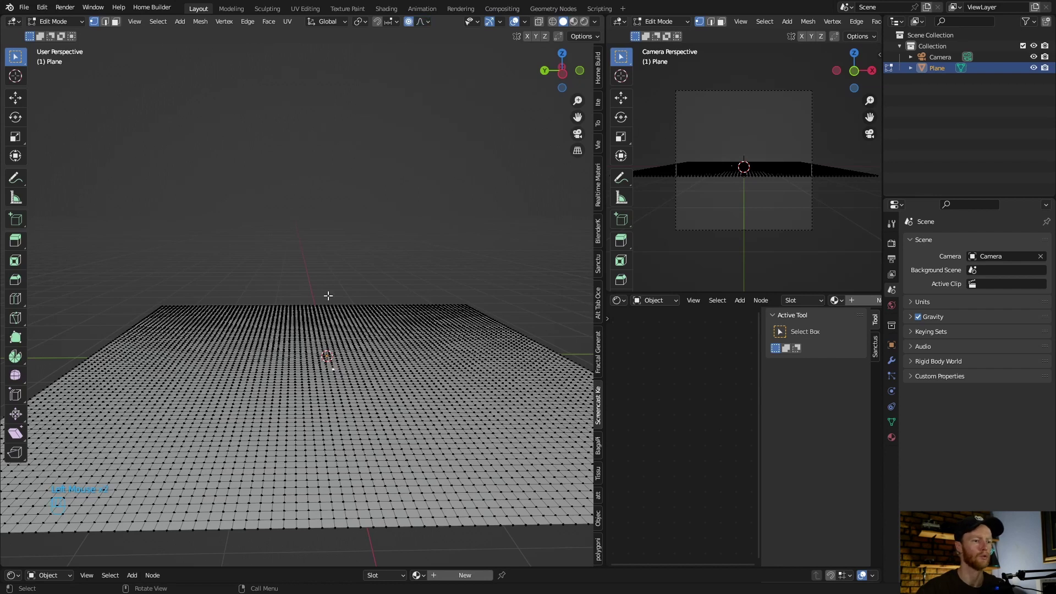
key("g")
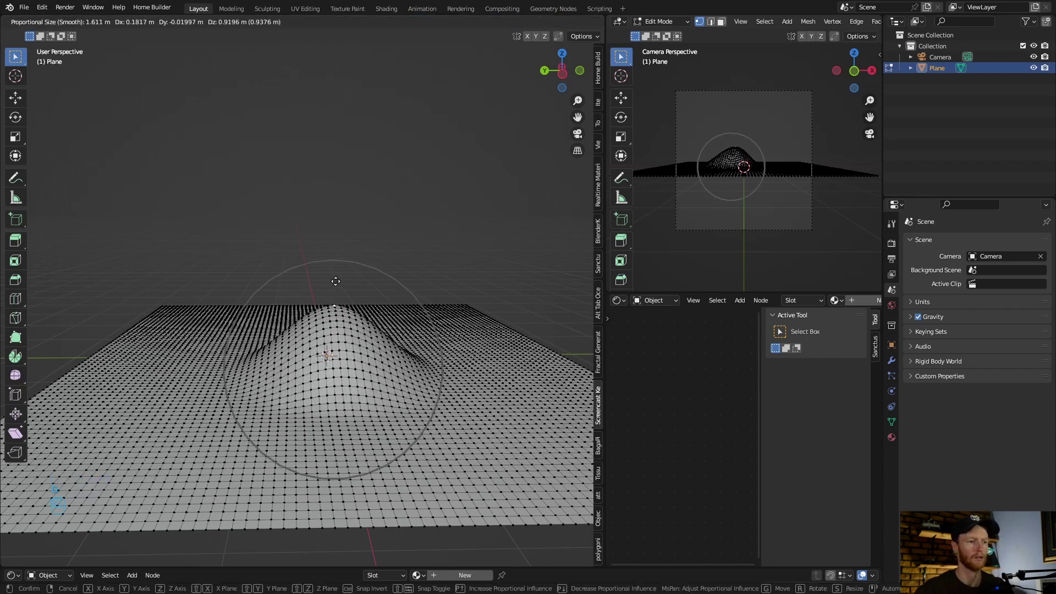
left_click(336, 282)
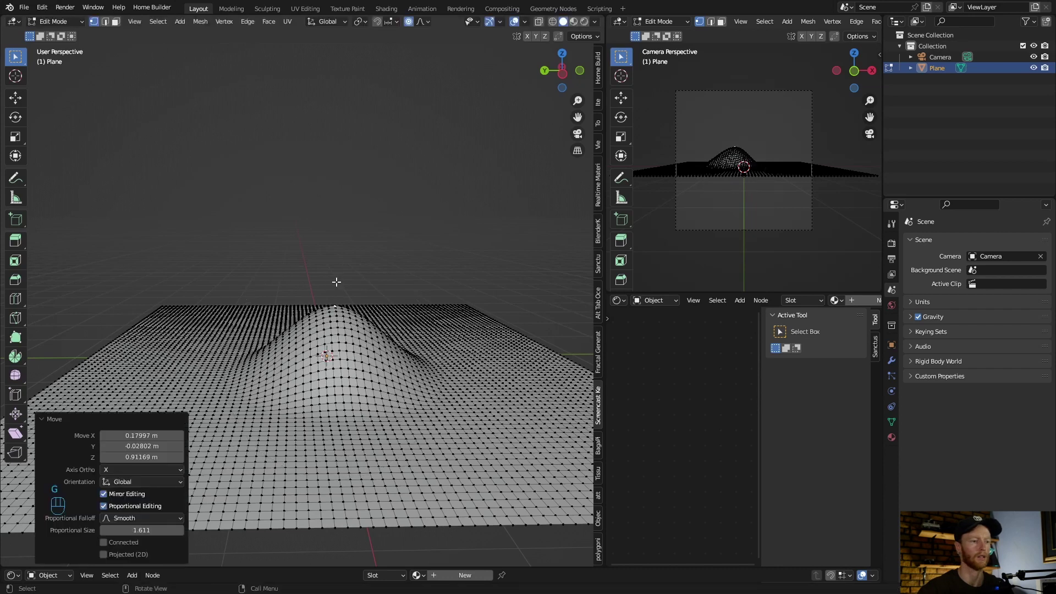
Raise widened hills at the back left and on the right side
left_click(195, 336)
key("g")
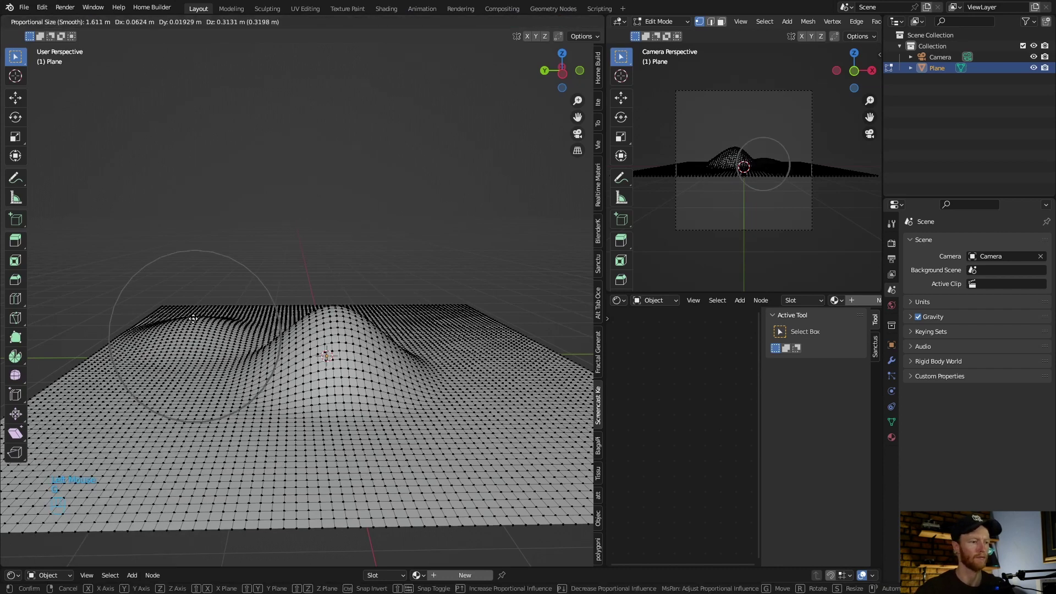
scroll(201, 279, "down", 3)
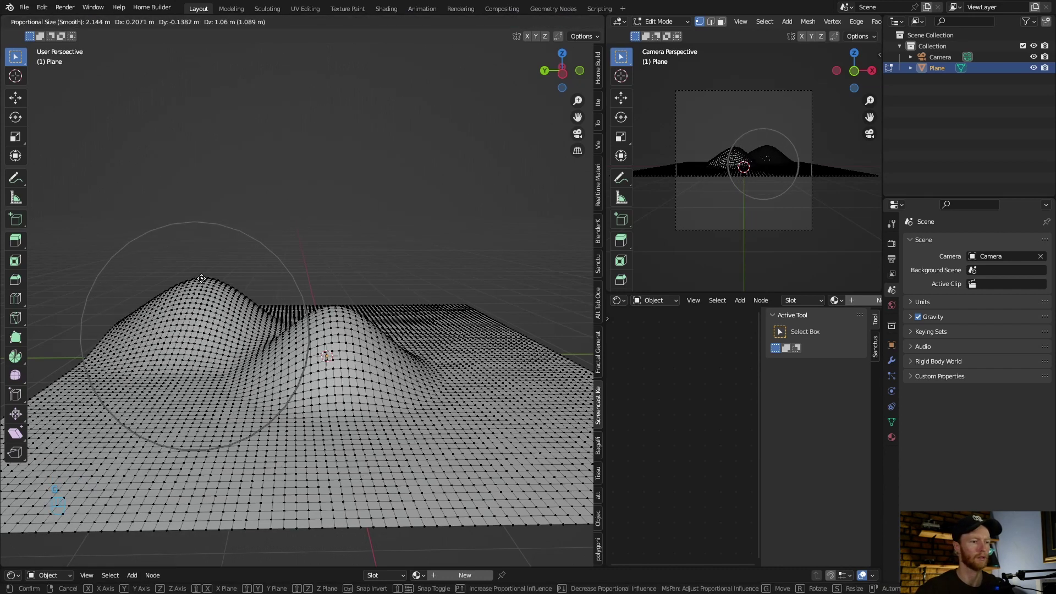
left_click(201, 278)
left_click(456, 323)
key("g")
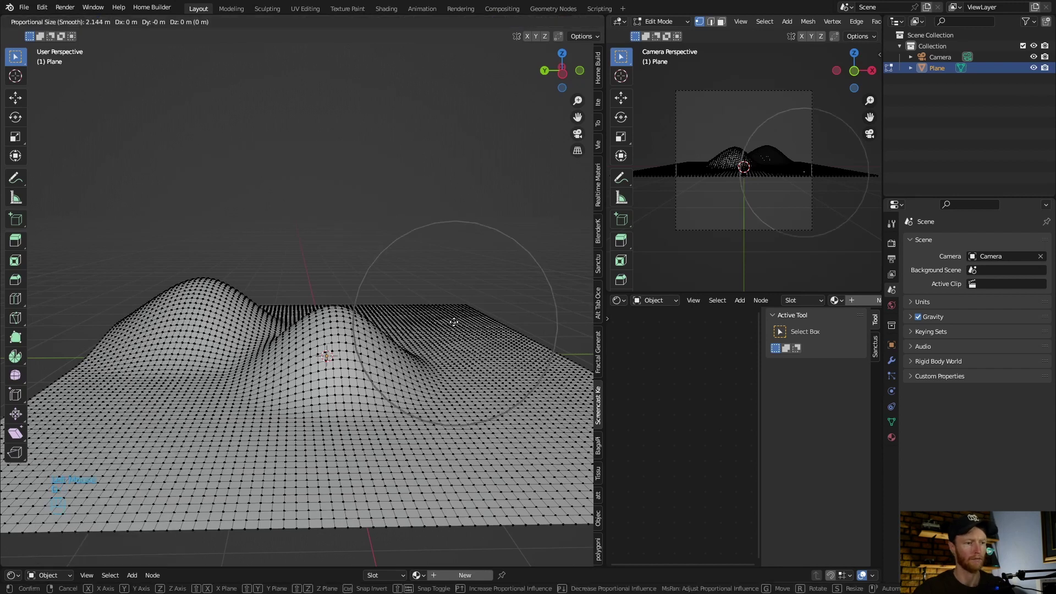
scroll(446, 271, "down", 4)
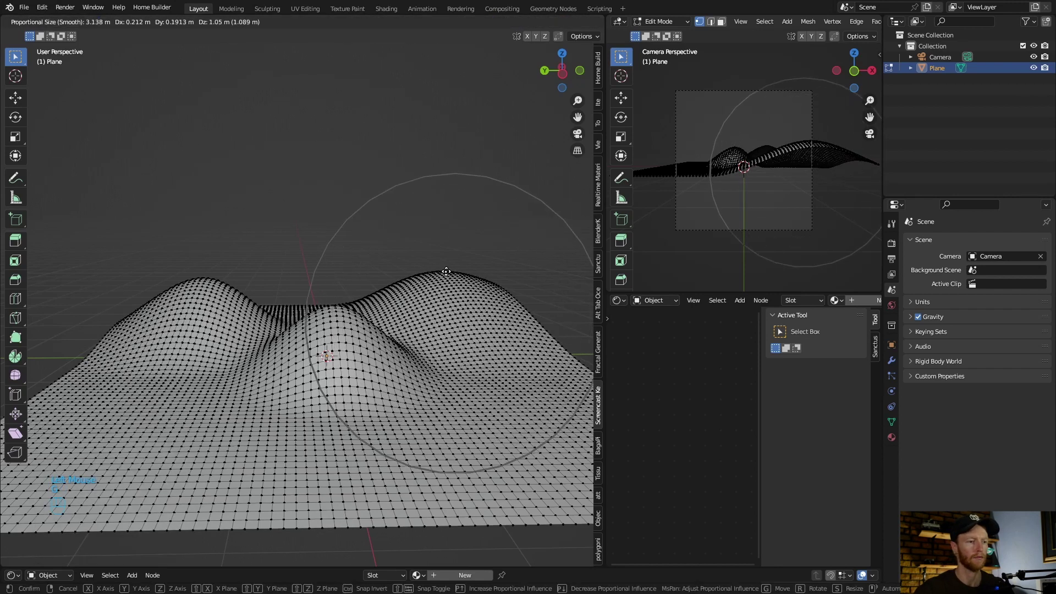
scroll(446, 271, "up", 4)
scroll(446, 271, "down", 3)
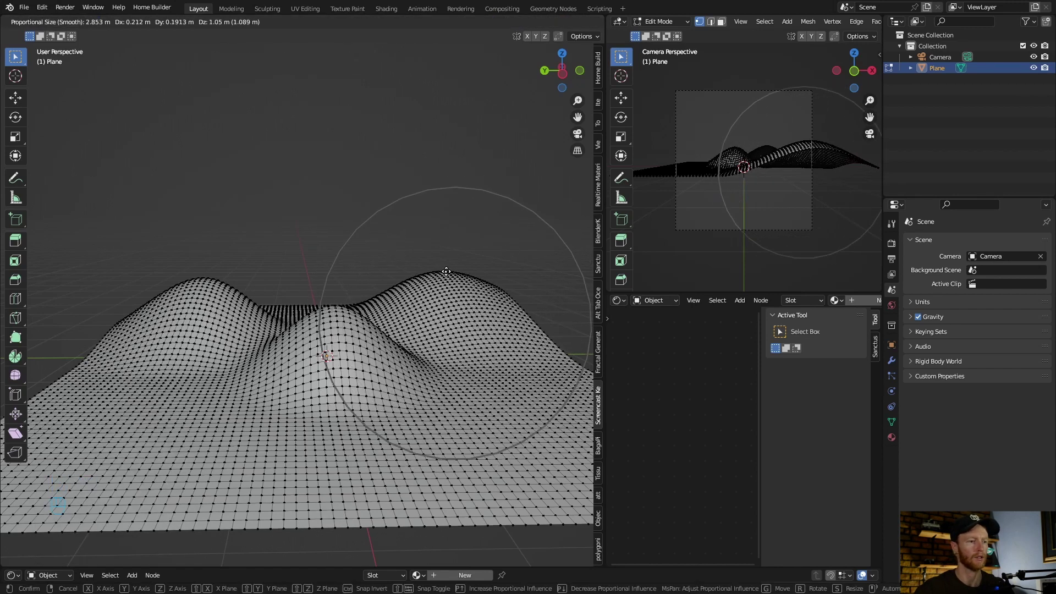
left_click(446, 272)
Lift the mesh around a vertex near the front
middle_click_drag(295, 436, 427, 498)
left_click(426, 498)
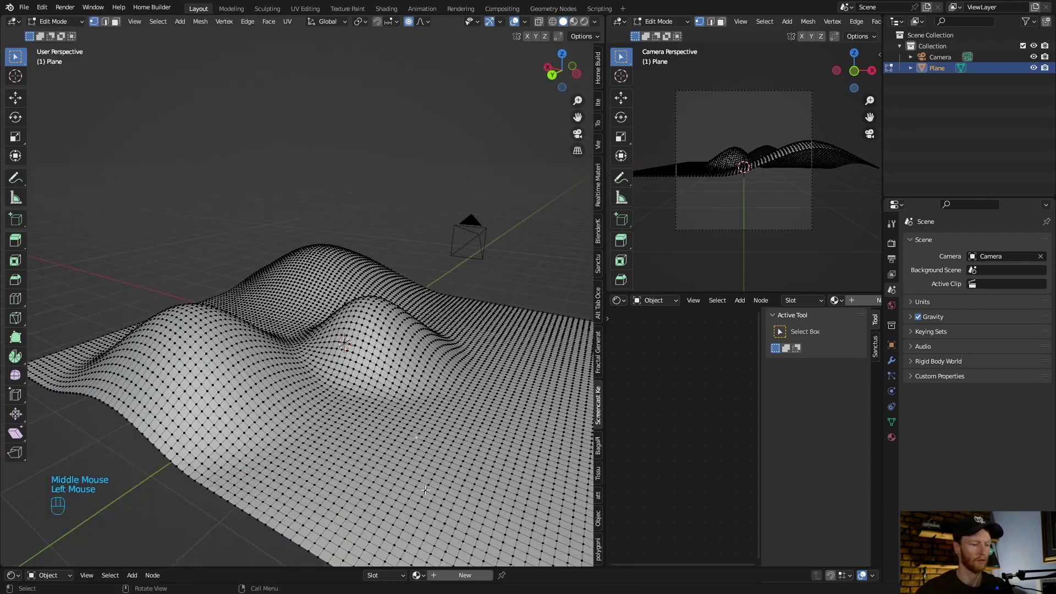
key("g")
left_click(385, 481)
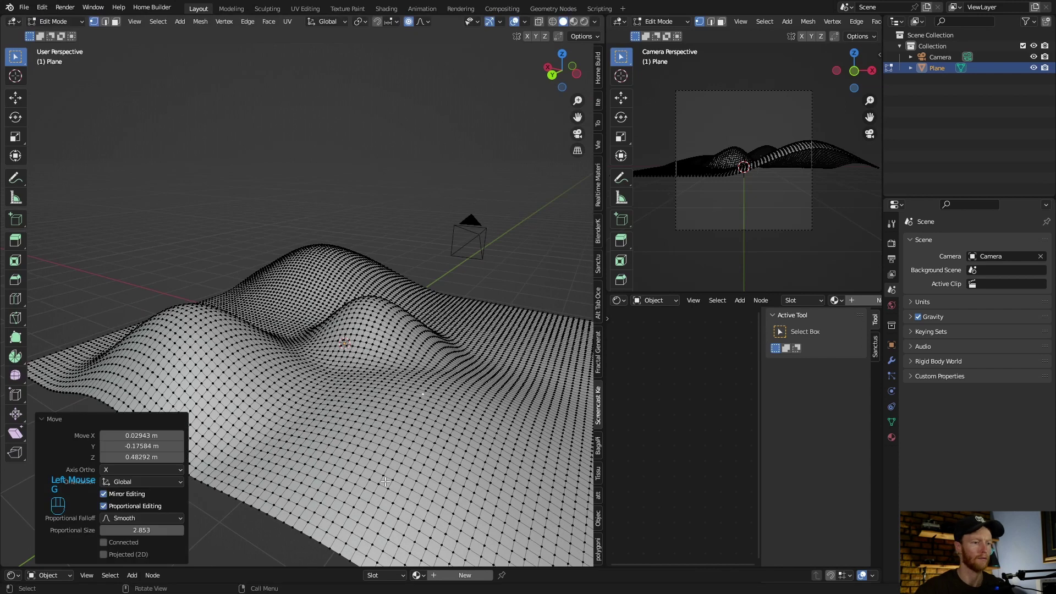
Lift another area of the mesh, then add a small bump at the front
middle_click_drag(385, 481, 297, 433)
scroll(297, 433, "down", 2)
left_click(331, 383)
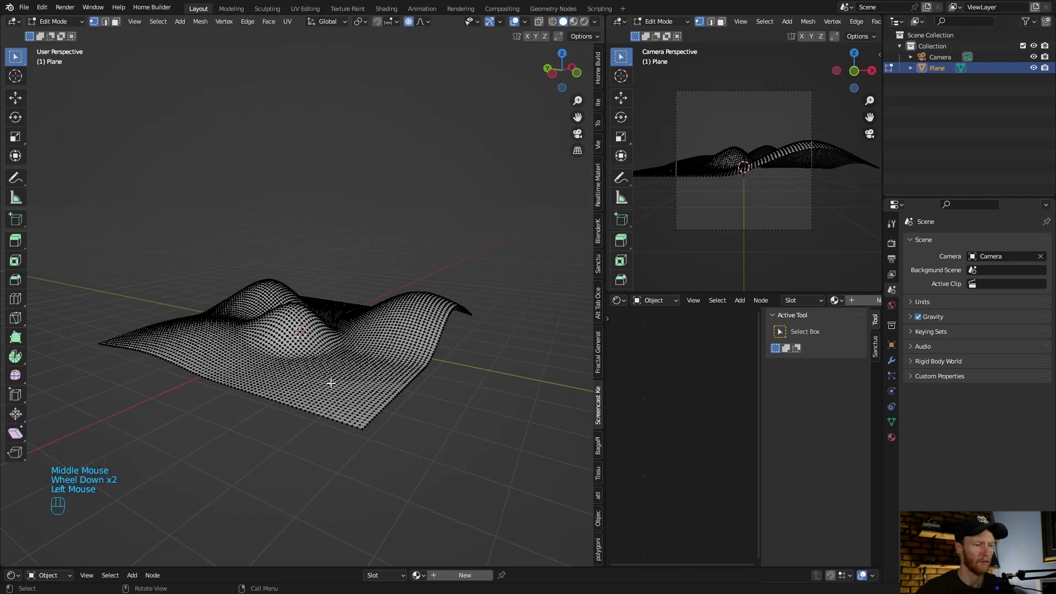
scroll(330, 384, "up", 1)
key("g")
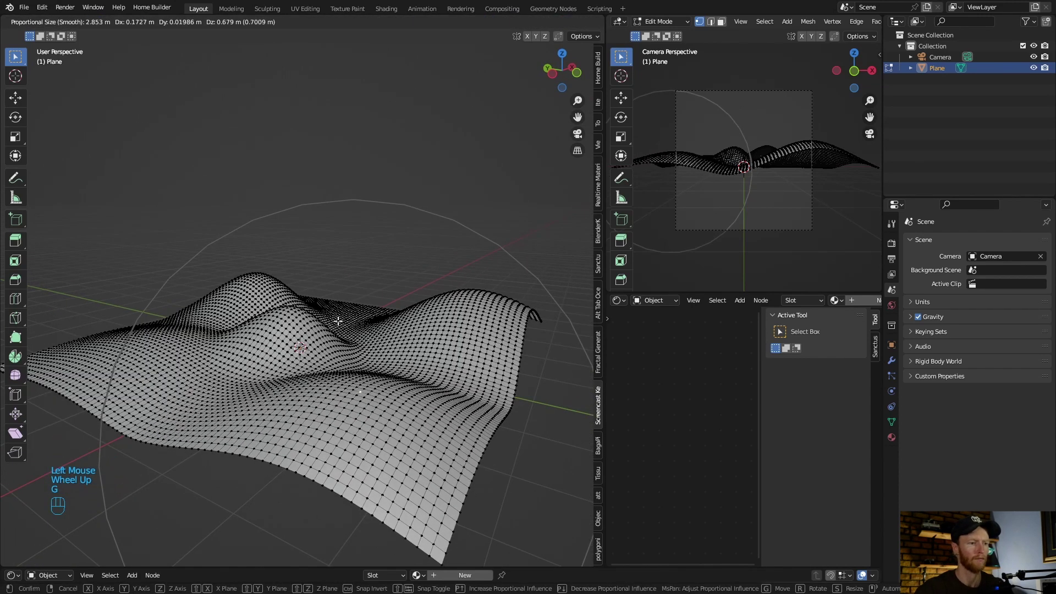
left_click(338, 321)
key("g")
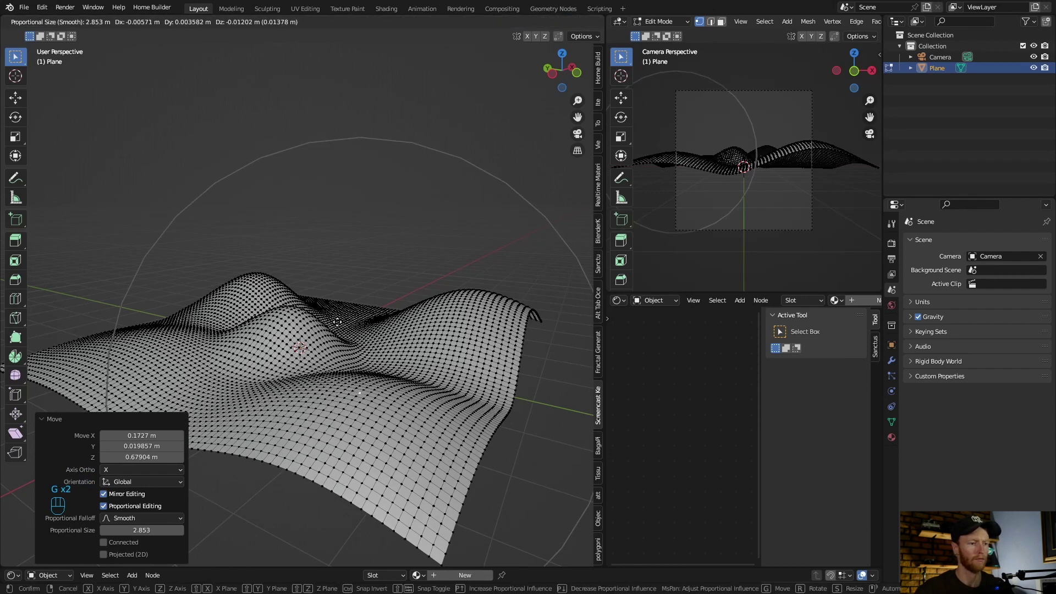
scroll(335, 336, "down", 15)
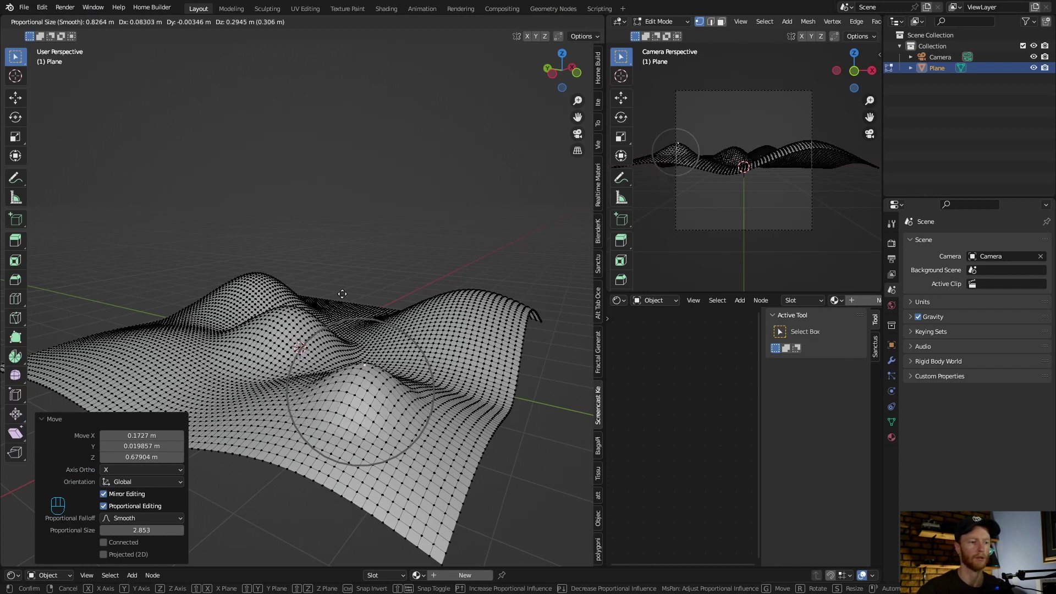
left_click(435, 437)
Apply Shade Smooth to the landscape plane in Object Mode
key("Tab")
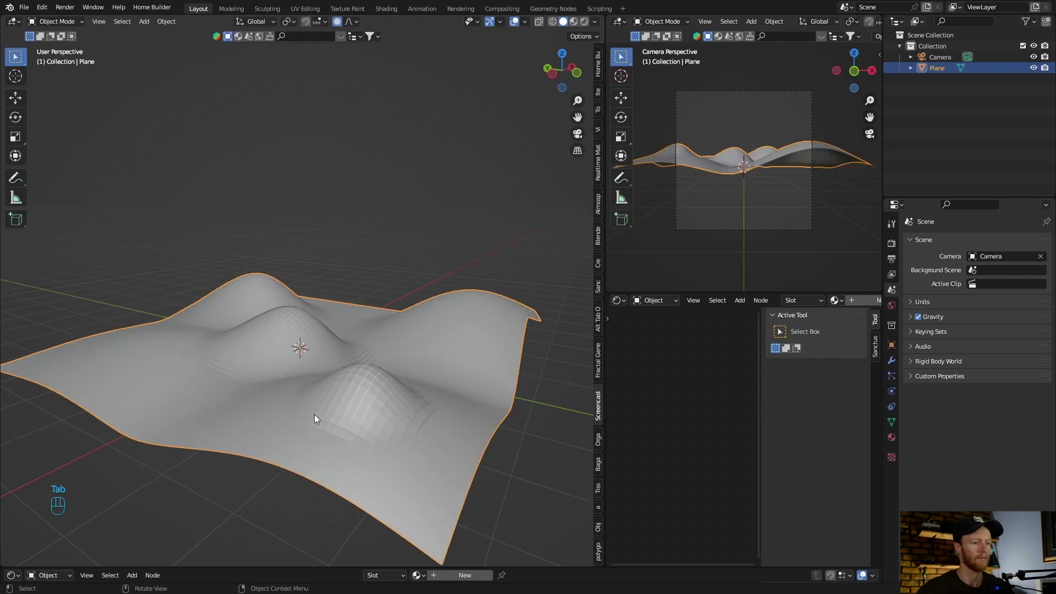
right_click(282, 416)
left_click(266, 377)
middle_click_drag(226, 422, 226, 392)
scroll(225, 391, "up", 2)
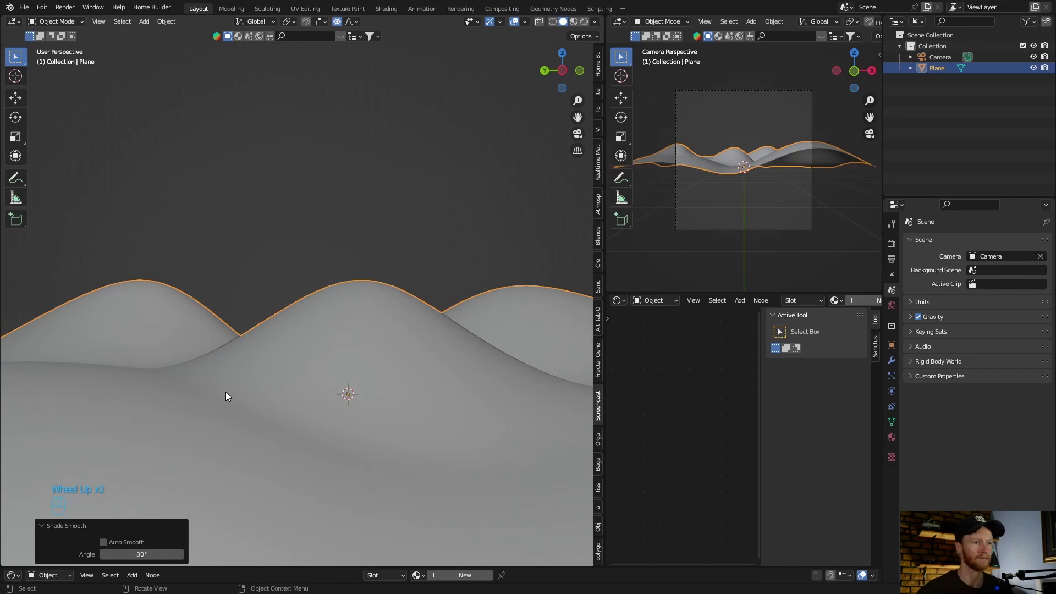
Set the proportional falloff to Random, then undo the last change
left_click(352, 22)
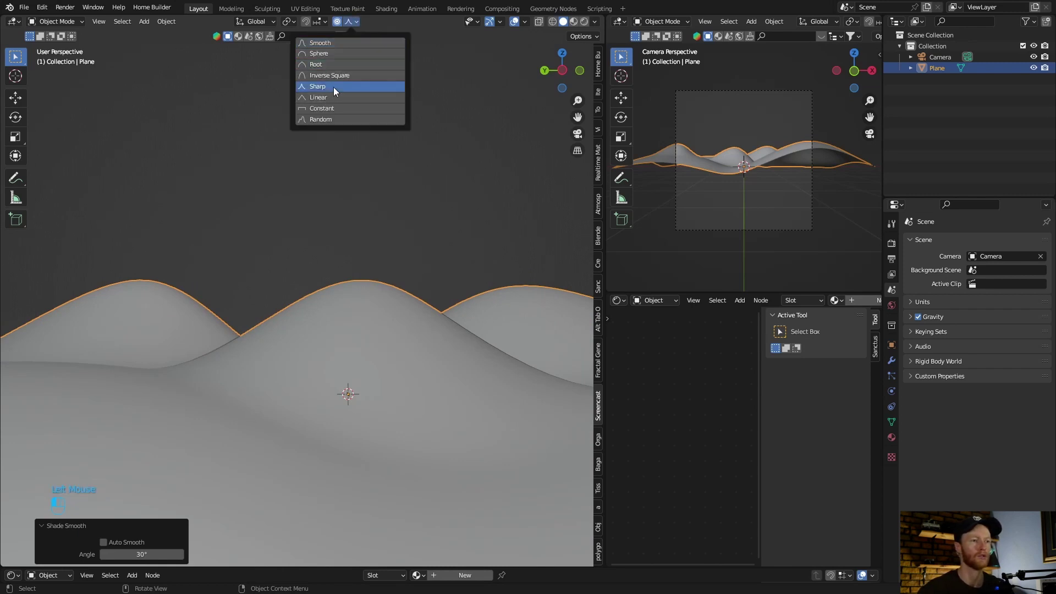
left_click(332, 117)
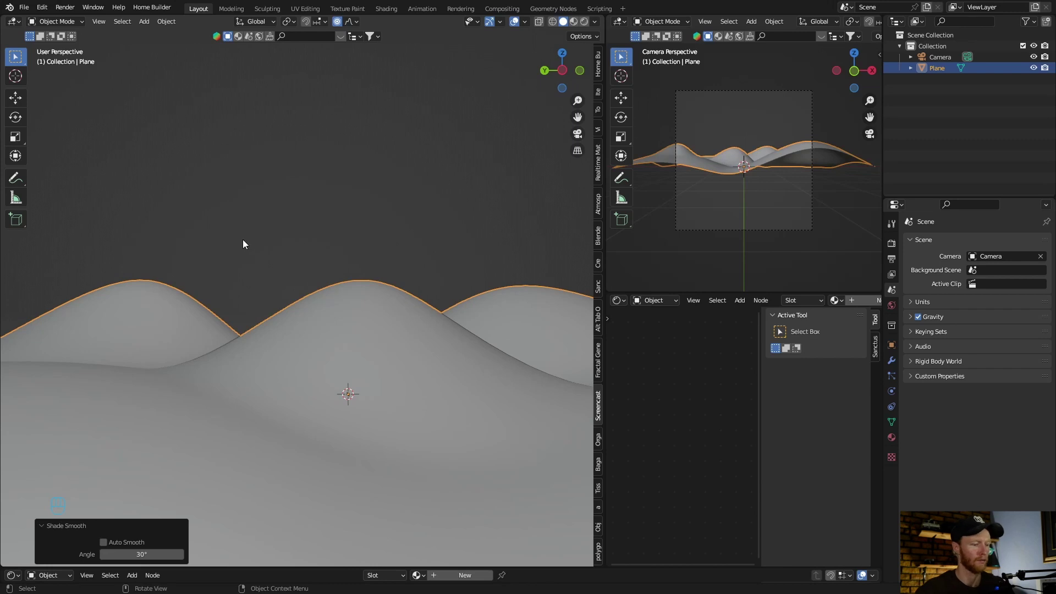
left_click(25, 6)
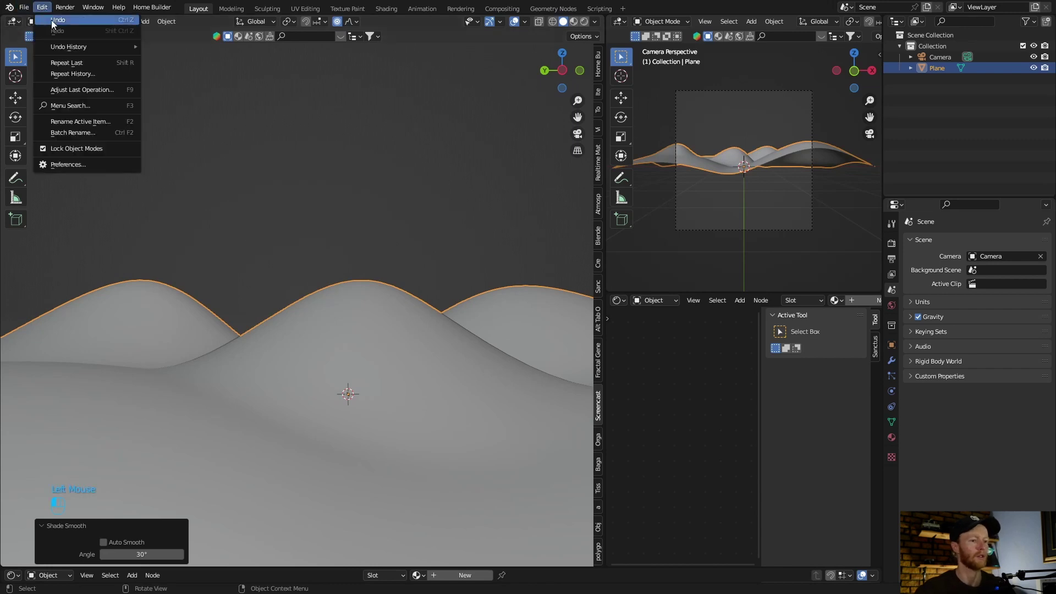
left_click(84, 101)
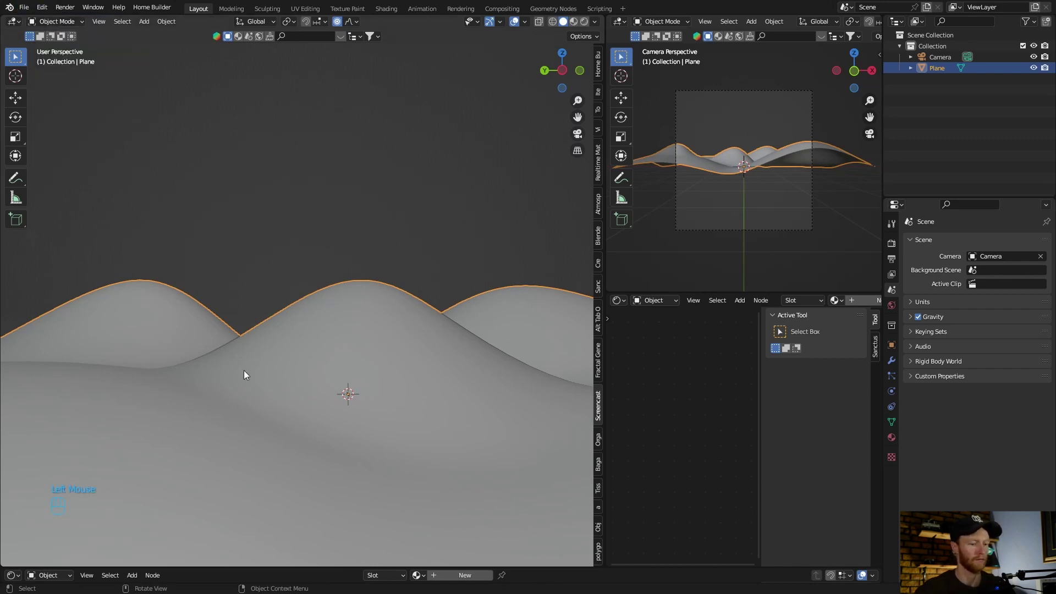
Delete the landscape and add a new plane scaled to 2.176
key("Delete")
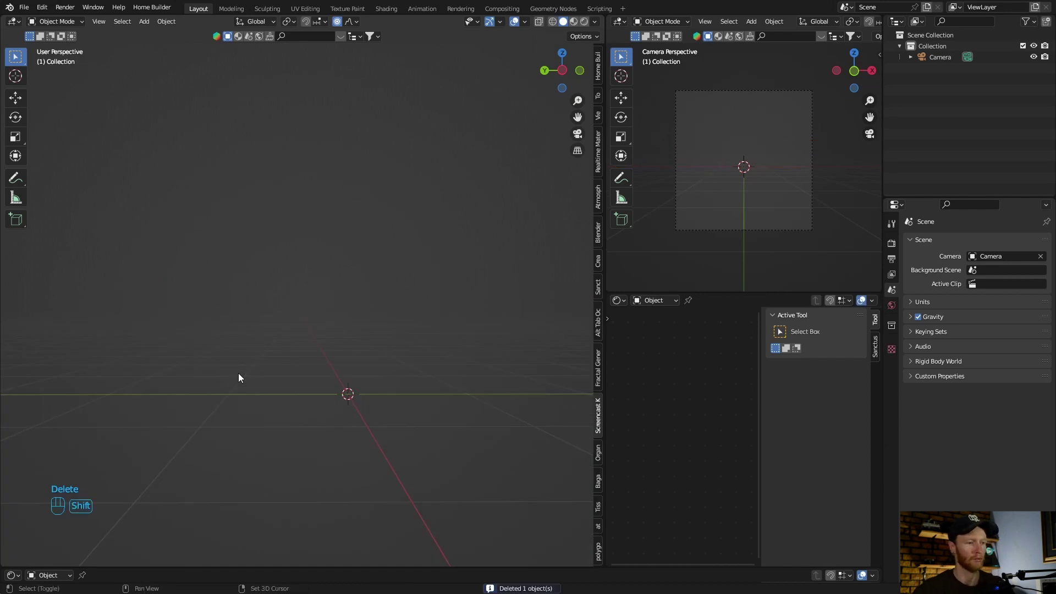
key("shift+a")
mouse_move(236, 365)
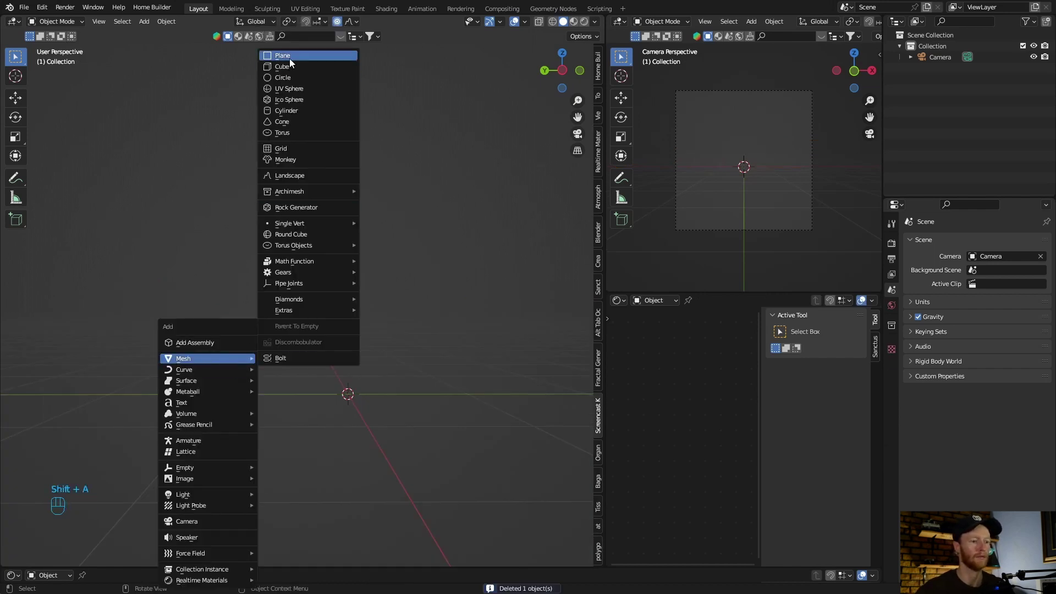
left_click(289, 56)
key("s")
left_click(232, 437)
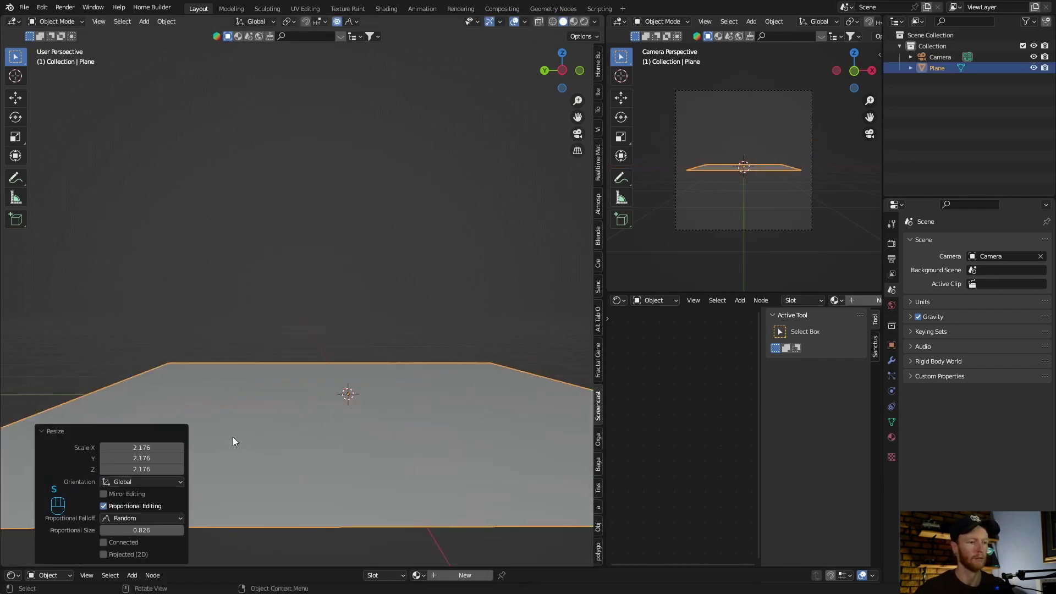
Subdivide the new plane with 10 cuts in Edit Mode
key("Tab")
right_click(245, 412)
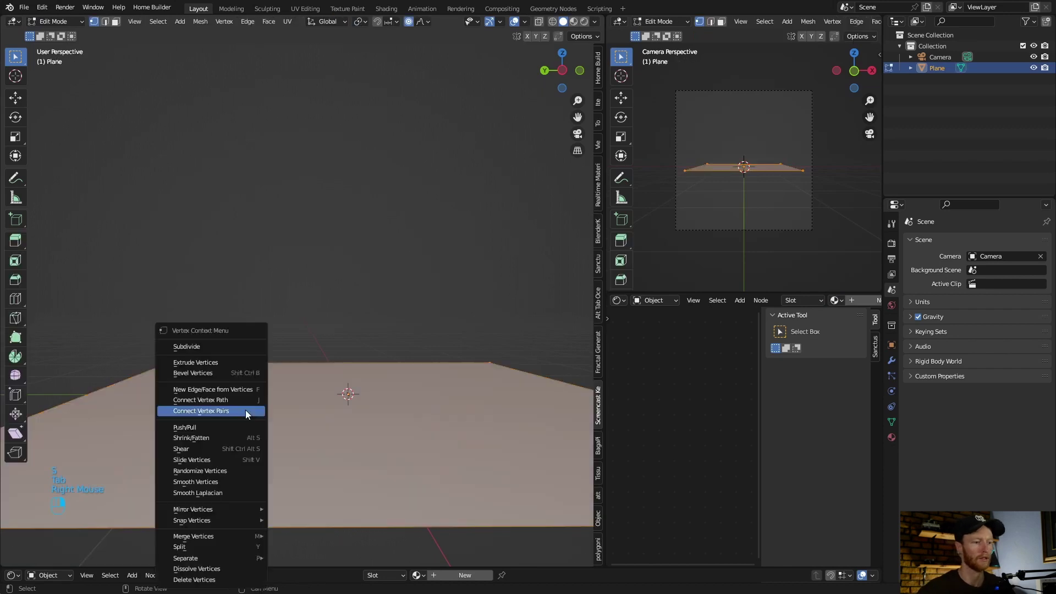
left_click(210, 346)
left_click_drag(142, 481, 211, 481)
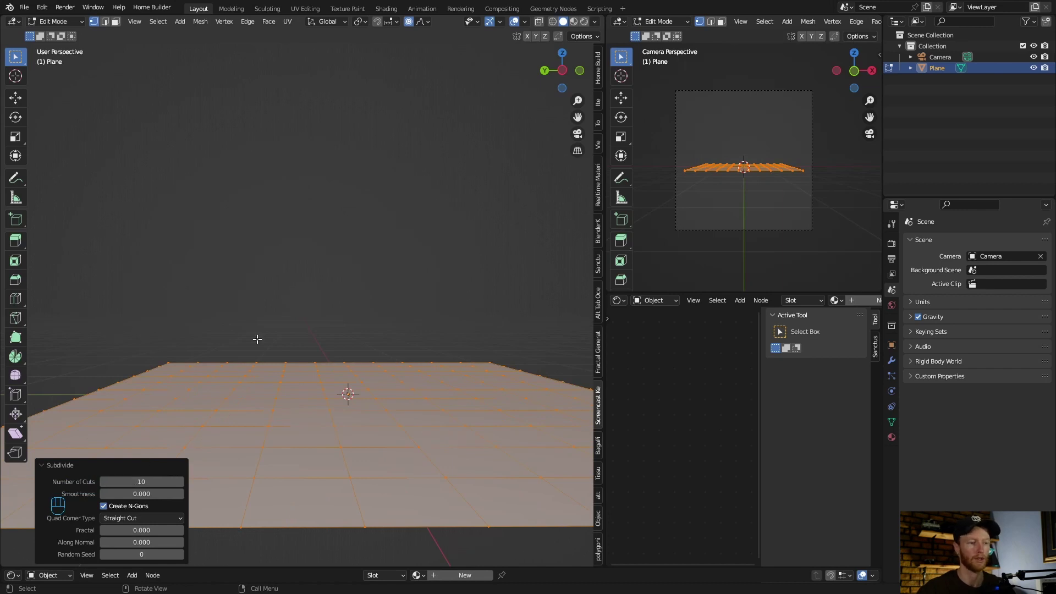